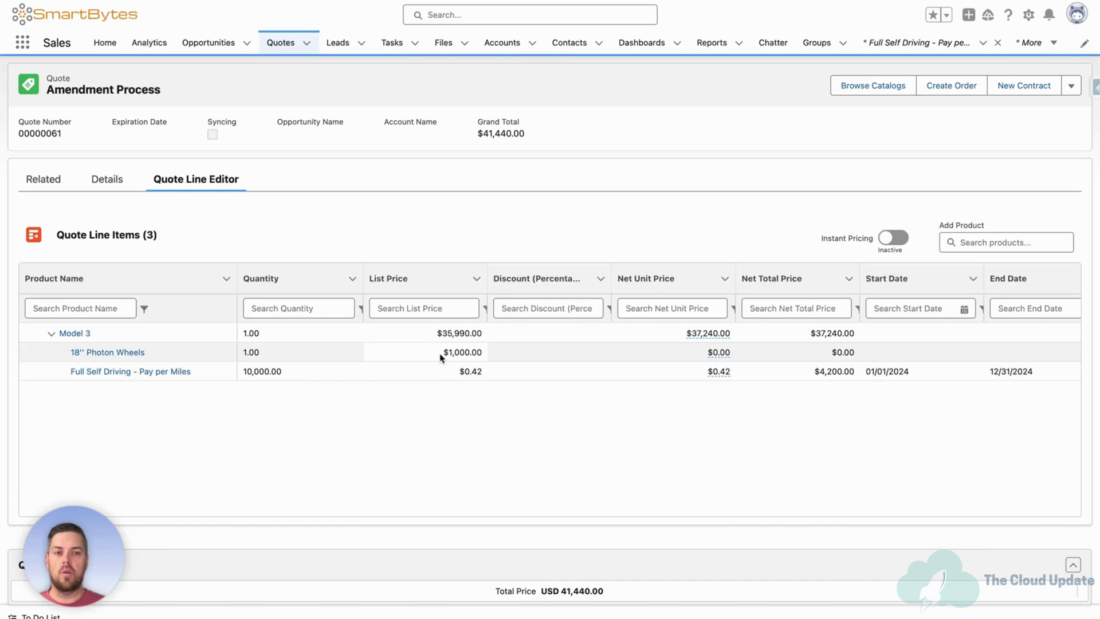
# Create an order from the Amendment Process quote and open it with Model 3's lines expanded.
pyautogui.click(954, 90)
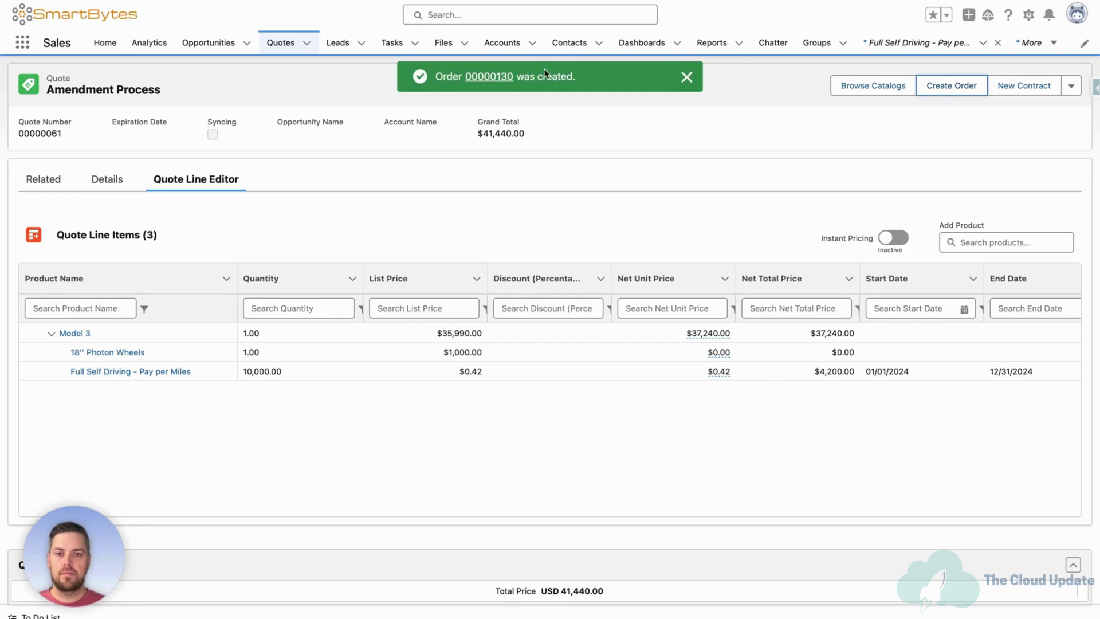
pyautogui.click(483, 78)
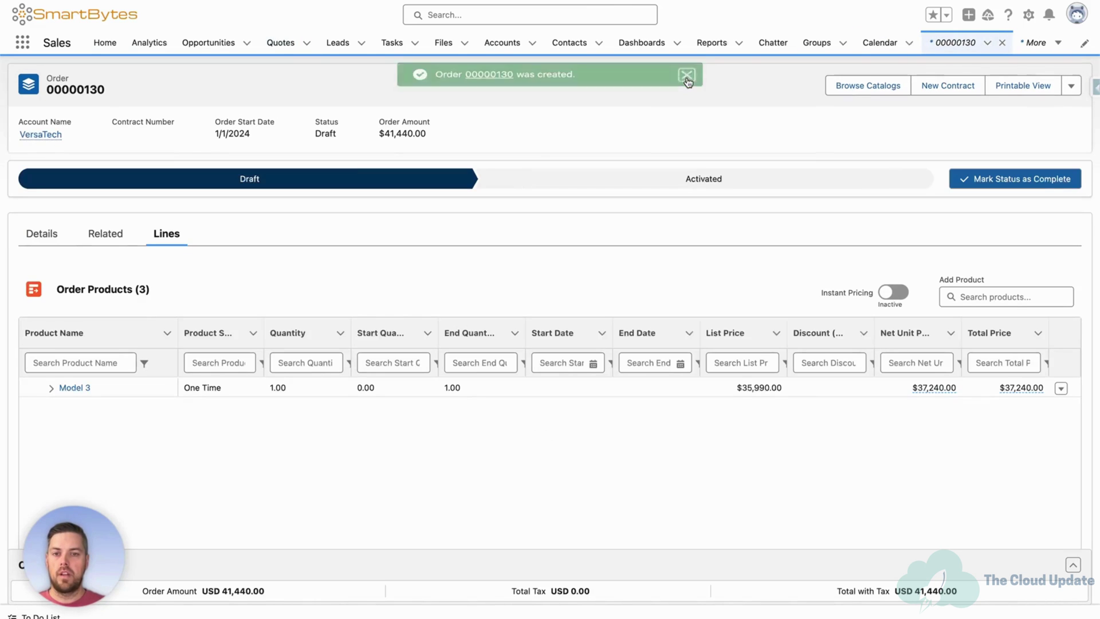
pyautogui.click(51, 388)
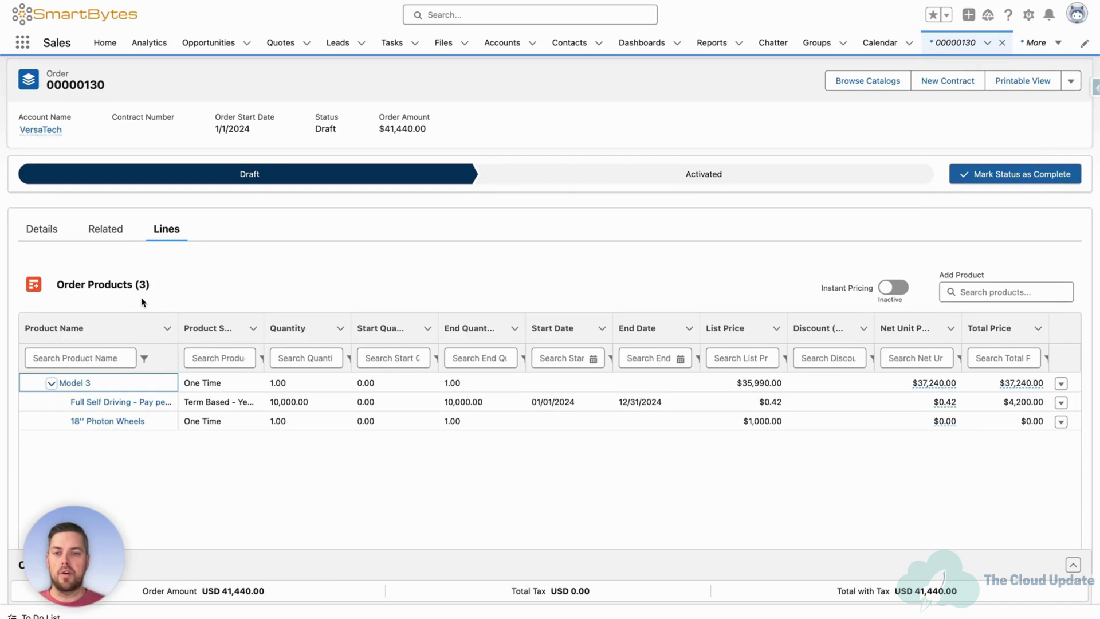
# Set the new order's status to Activated.
pyautogui.click(743, 185)
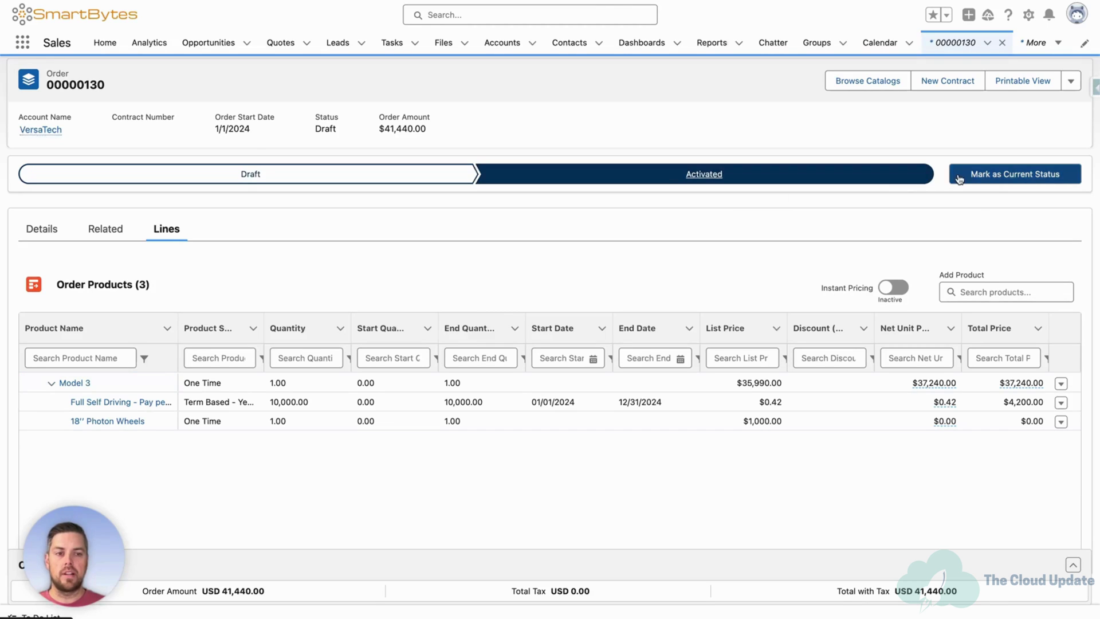
pyautogui.click(979, 174)
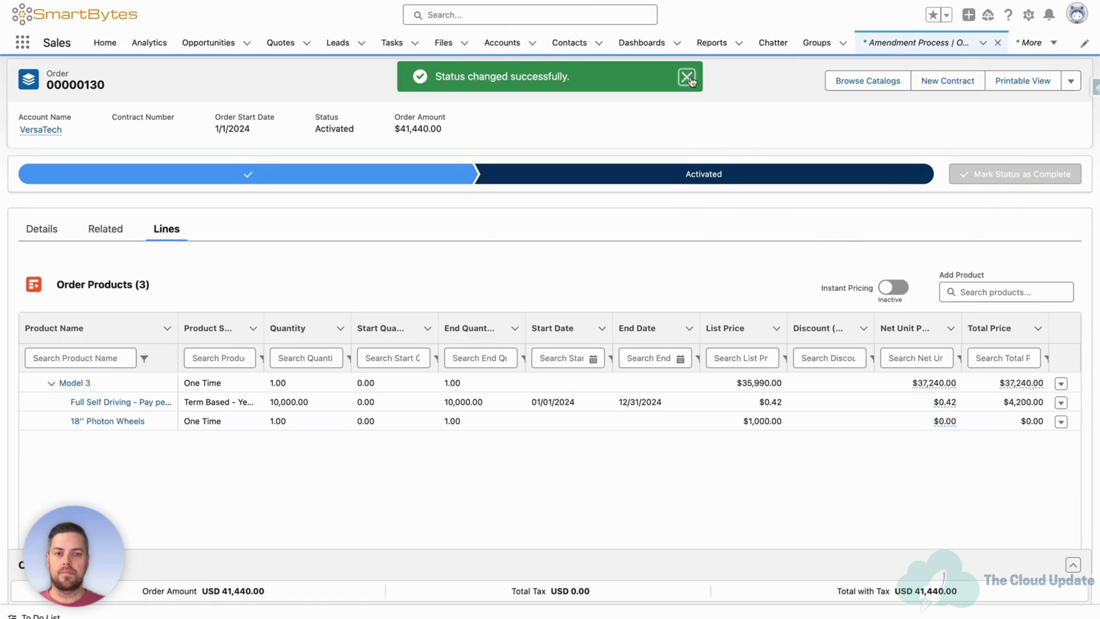
pyautogui.click(687, 77)
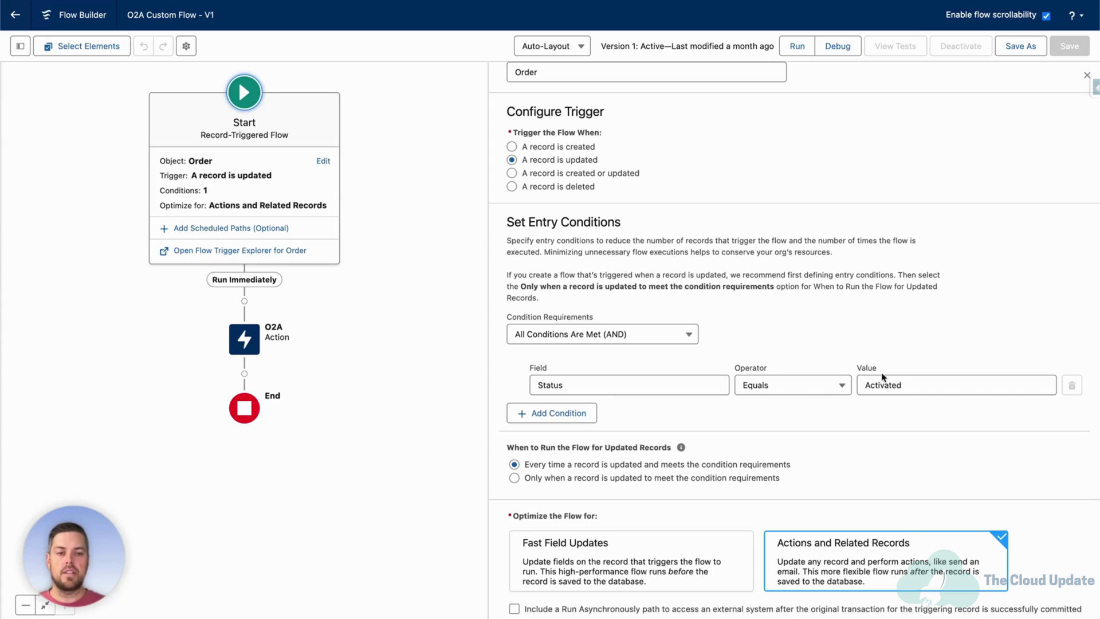
# Edit the O2A asset action in the O2A Custom Flow to see Order Id set to {!$Record.Id}.
pyautogui.click(238, 338)
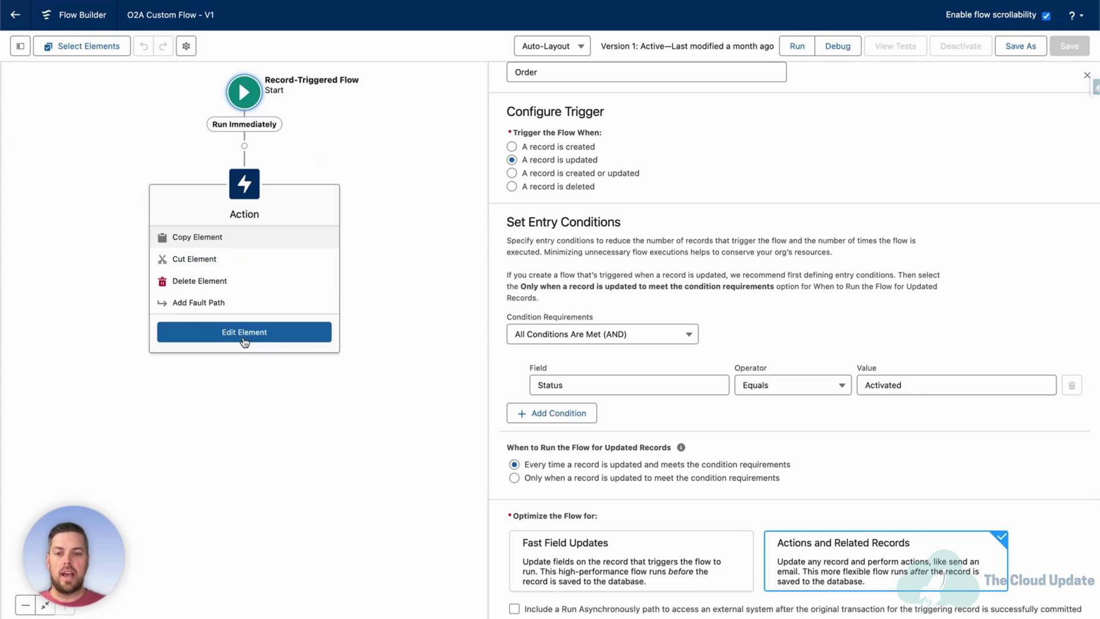
pyautogui.click(238, 333)
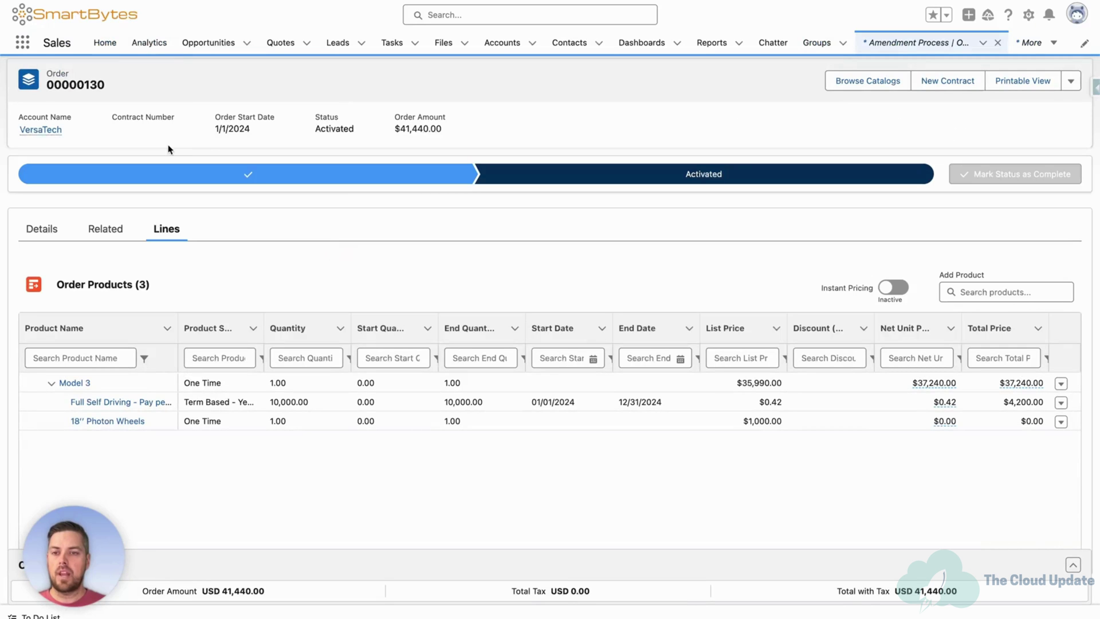
# List VersaTech's assets, expand the newest Model 3, and widen the Asset Name column.
pyautogui.click(33, 135)
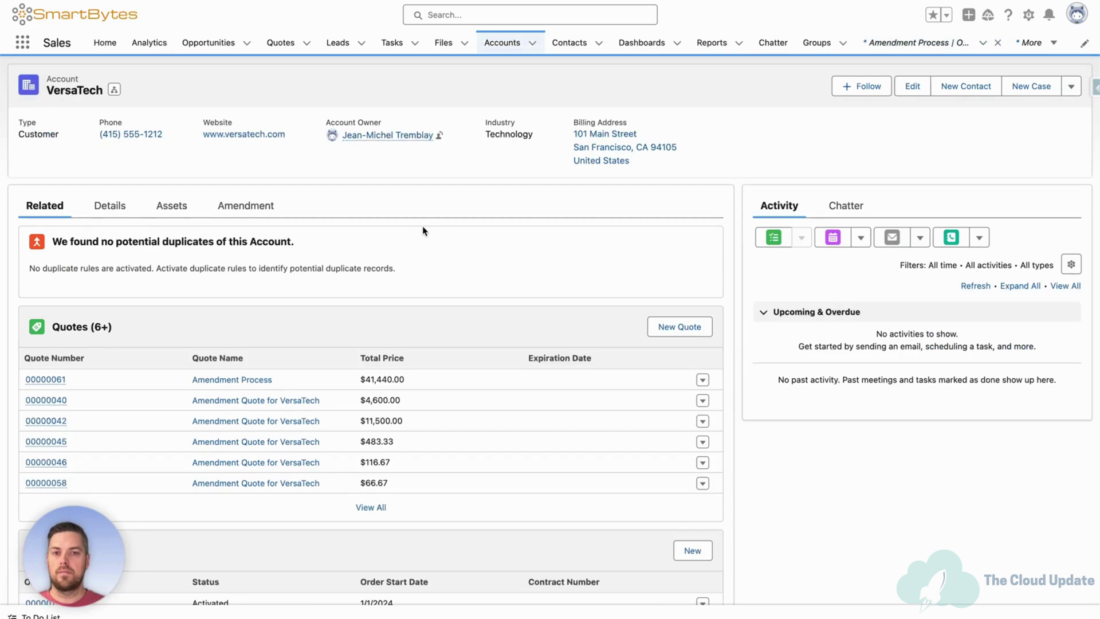
pyautogui.click(165, 206)
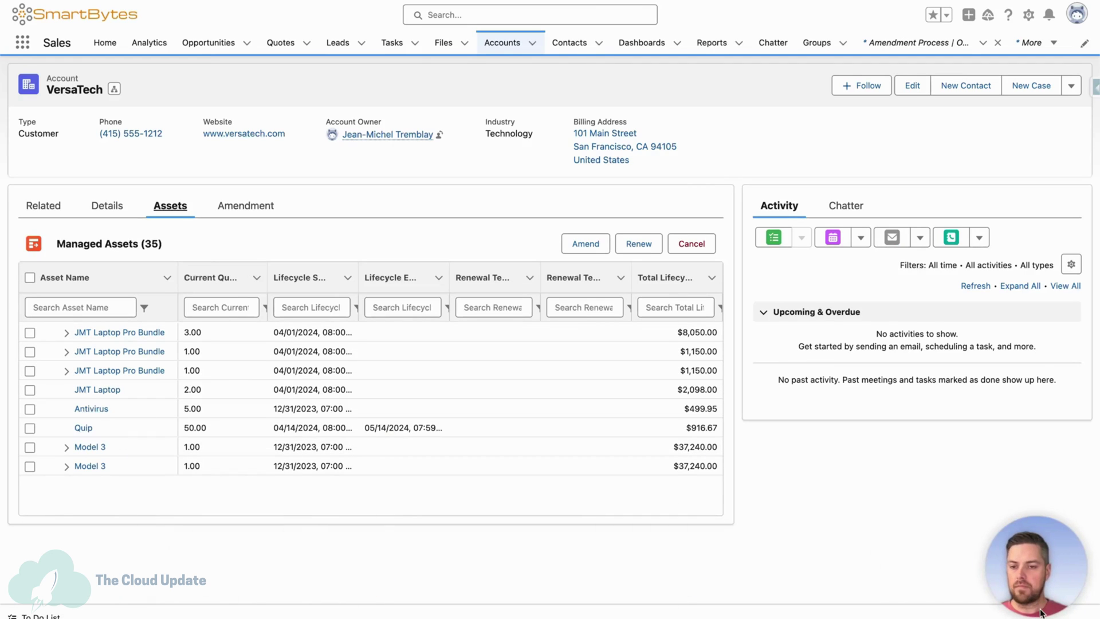
pyautogui.click(67, 467)
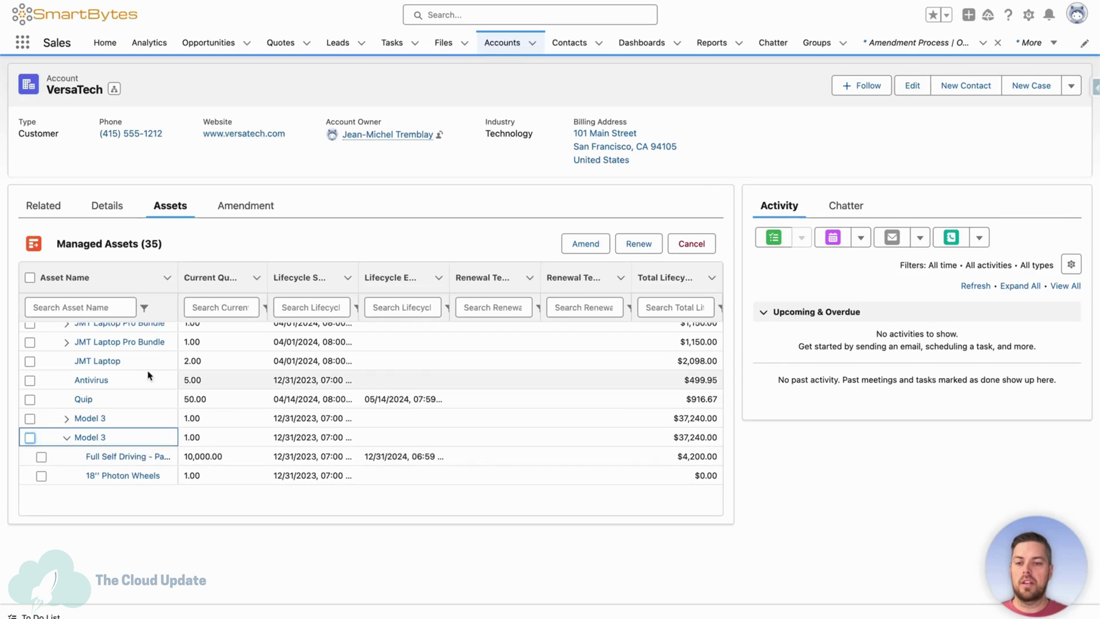
pyautogui.moveTo(177, 281); pyautogui.dragTo(271, 283)
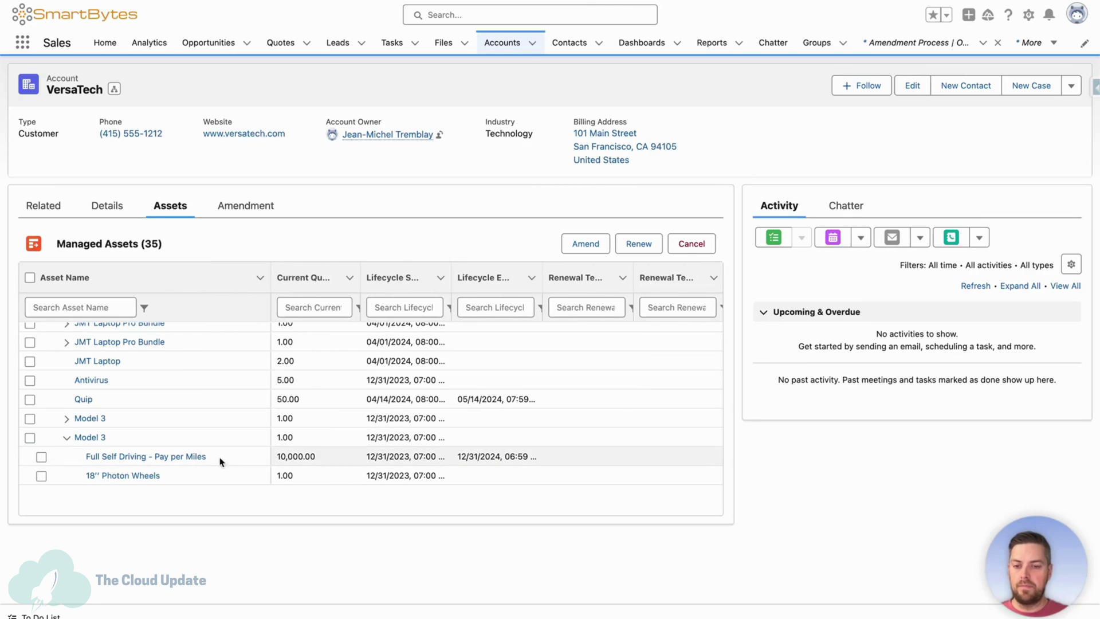
# Open the Full Self Driving - Pay per Miles asset dashboard showing 10,000 quantity and $350.00 MRR.
pyautogui.click(157, 457)
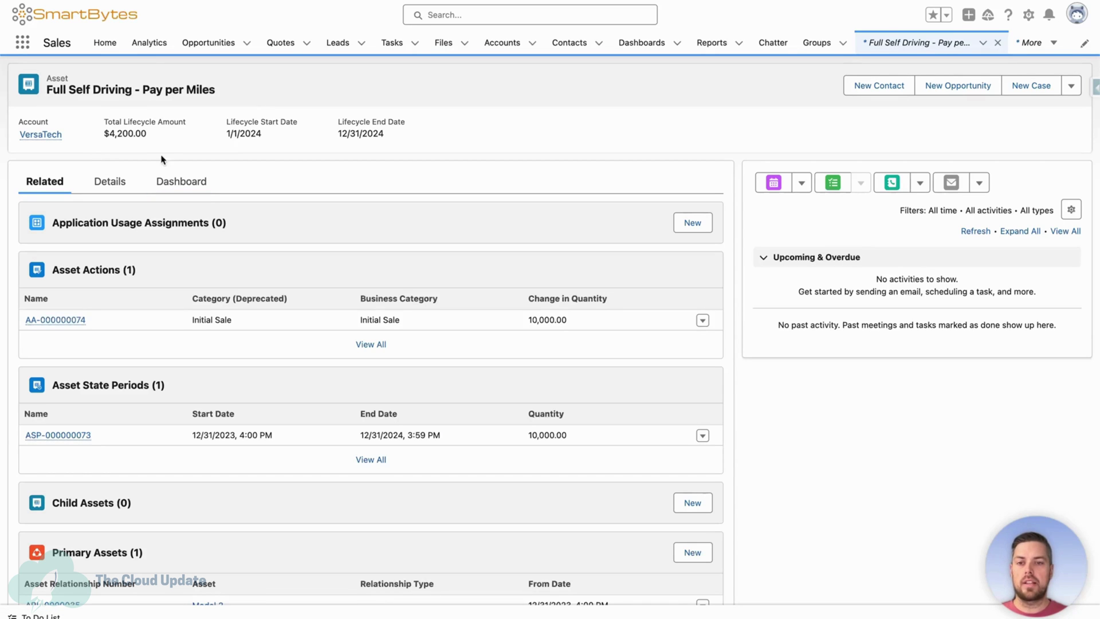
pyautogui.click(179, 183)
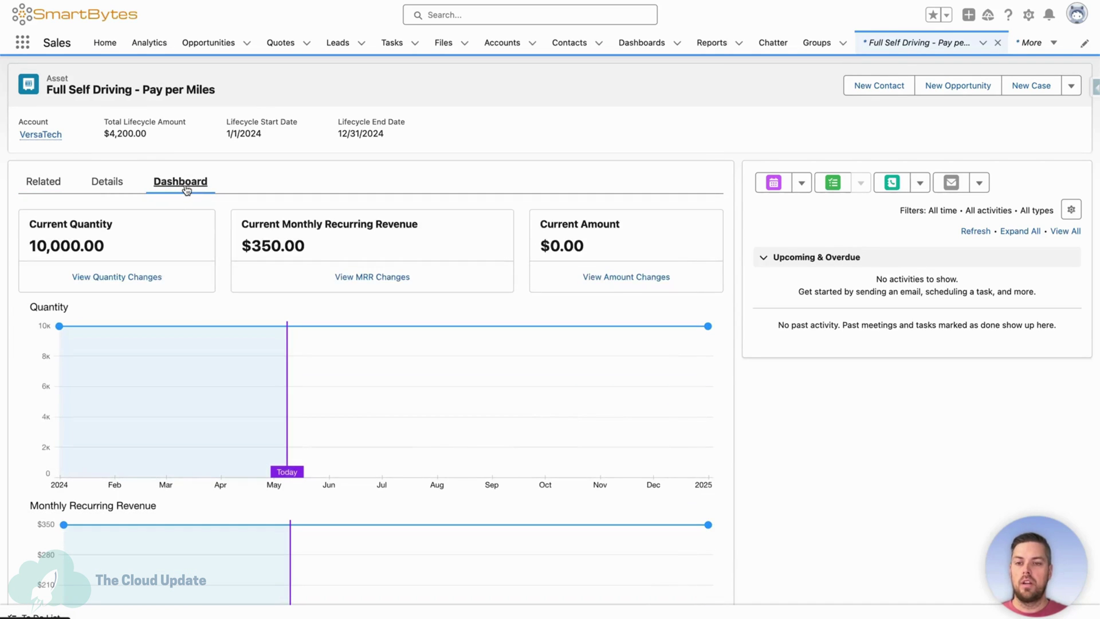
pyautogui.moveTo(118, 253); pyautogui.dragTo(25, 222)
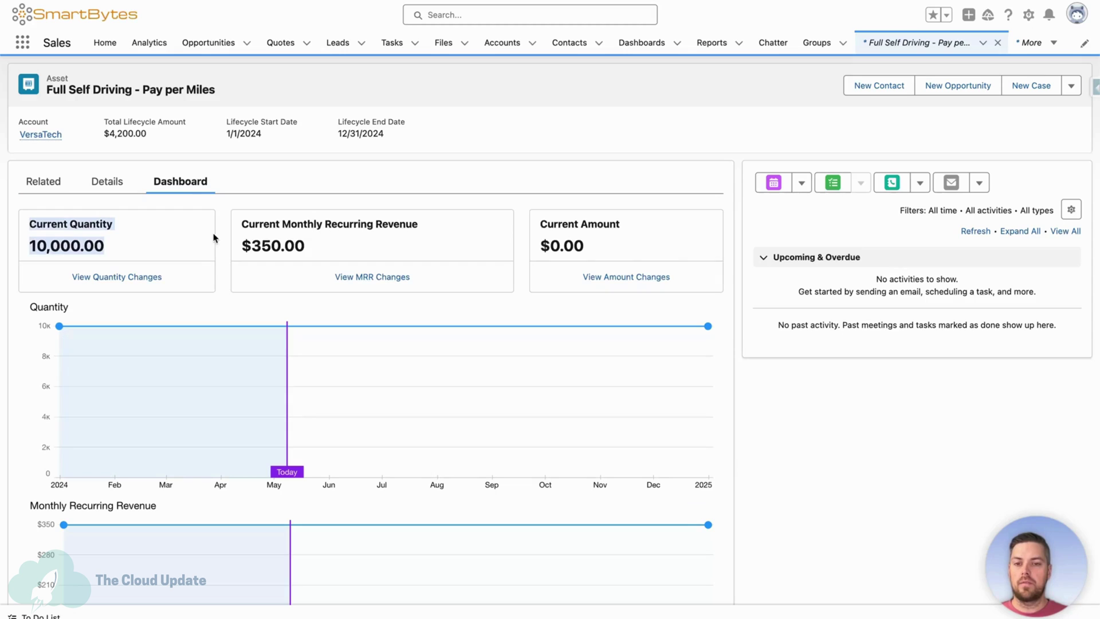
pyautogui.moveTo(241, 217); pyautogui.dragTo(328, 254)
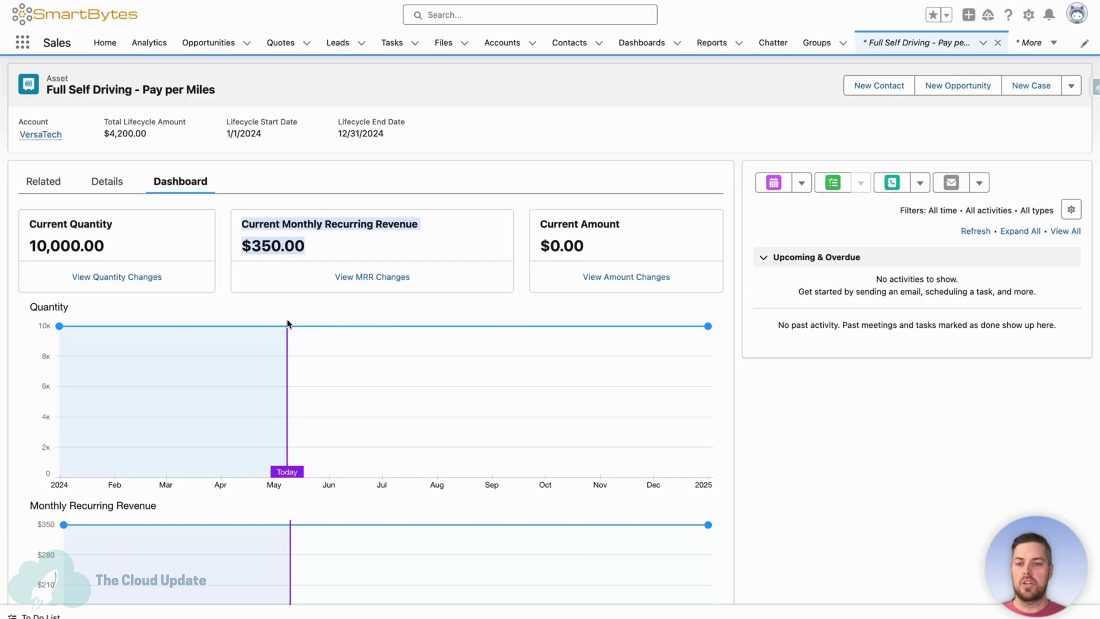
# Check the Related tab's Initial Sale action with a 10,000 quantity change, then revisit the dashboard.
pyautogui.click(44, 181)
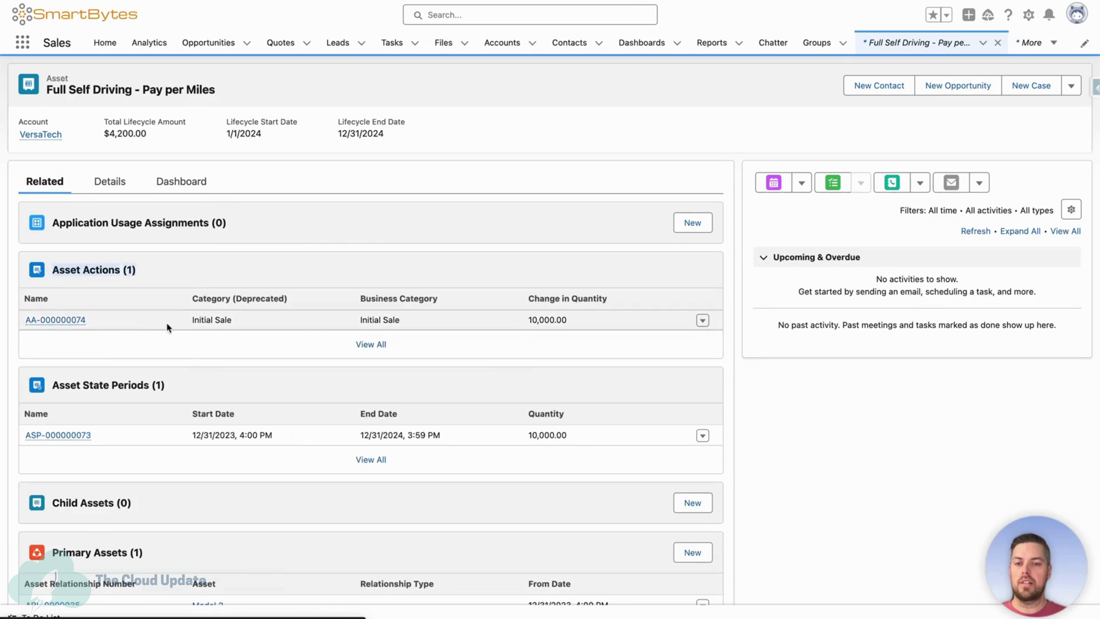
pyautogui.moveTo(192, 321); pyautogui.dragTo(233, 320)
pyautogui.moveTo(585, 325); pyautogui.dragTo(512, 319)
pyautogui.click(184, 183)
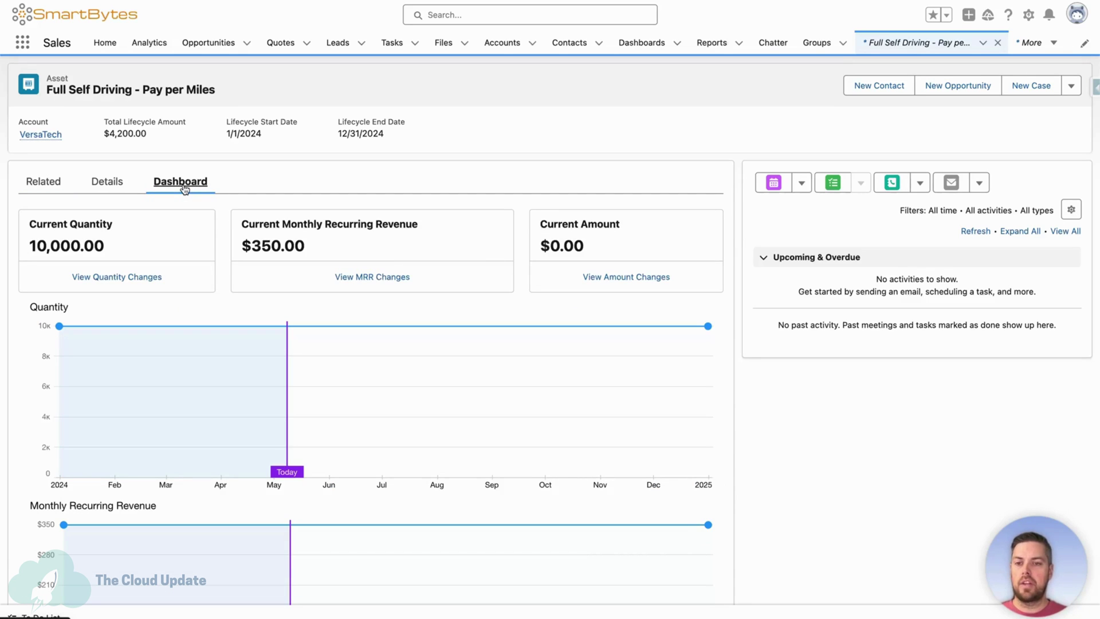
pyautogui.moveTo(109, 253); pyautogui.dragTo(25, 228)
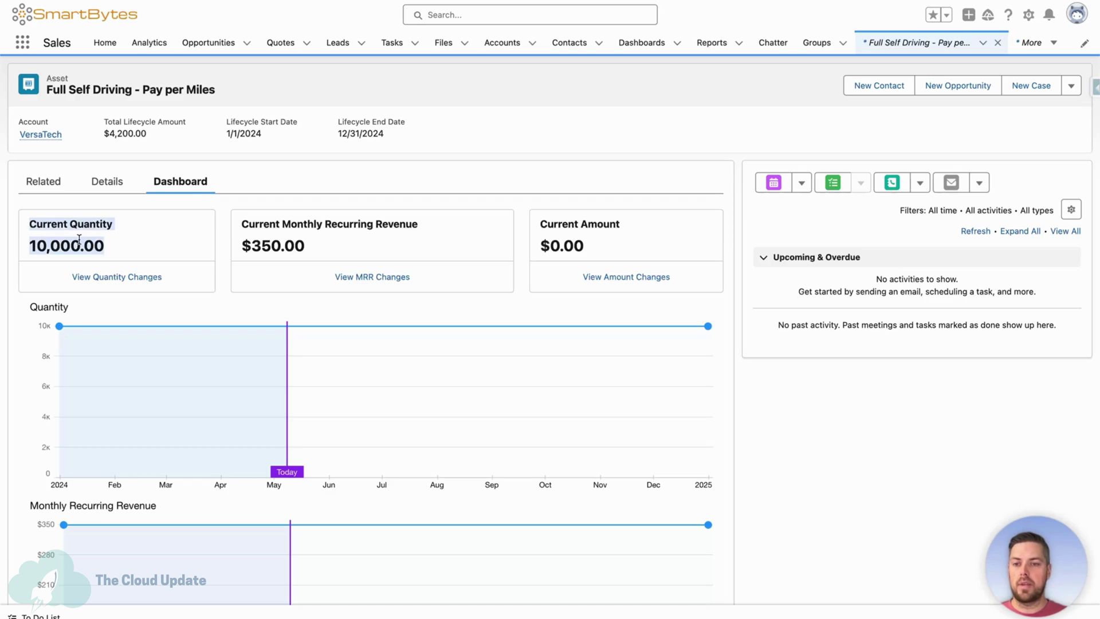
pyautogui.click(128, 252)
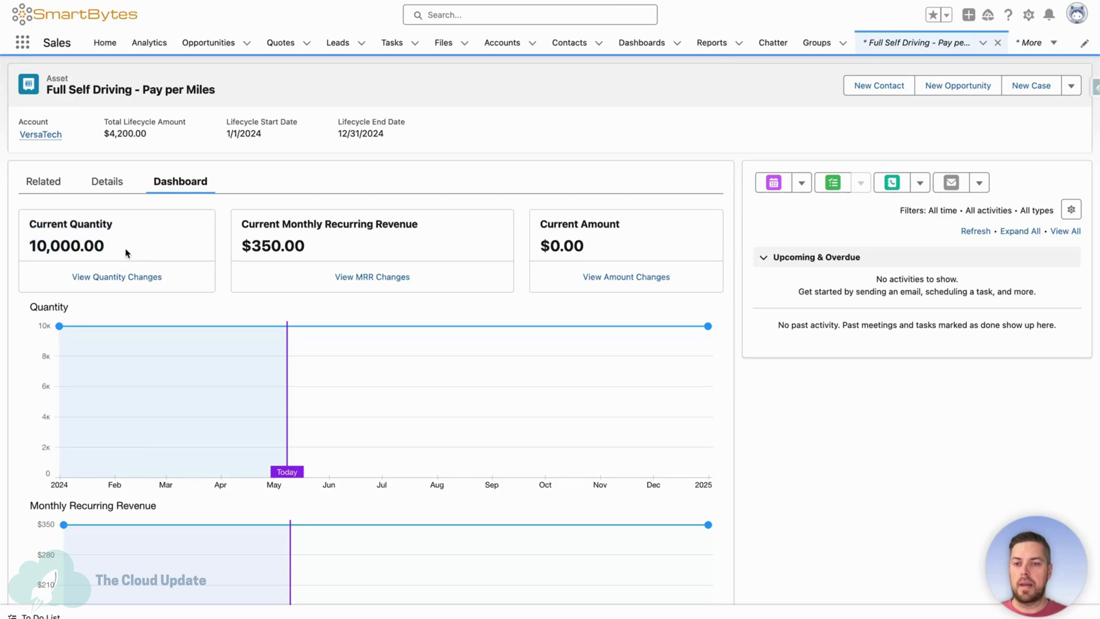
# Amend VersaTech's Model 3 asset with a May 8, 2024 start date.
pyautogui.hscroll(-5, 110, 246)
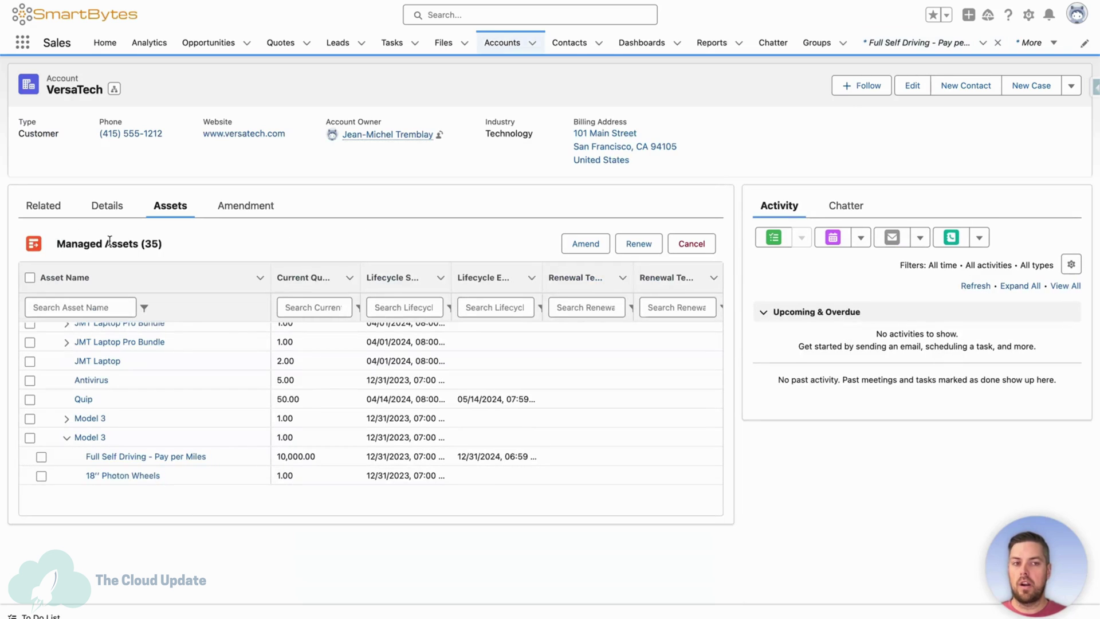
pyautogui.click(30, 439)
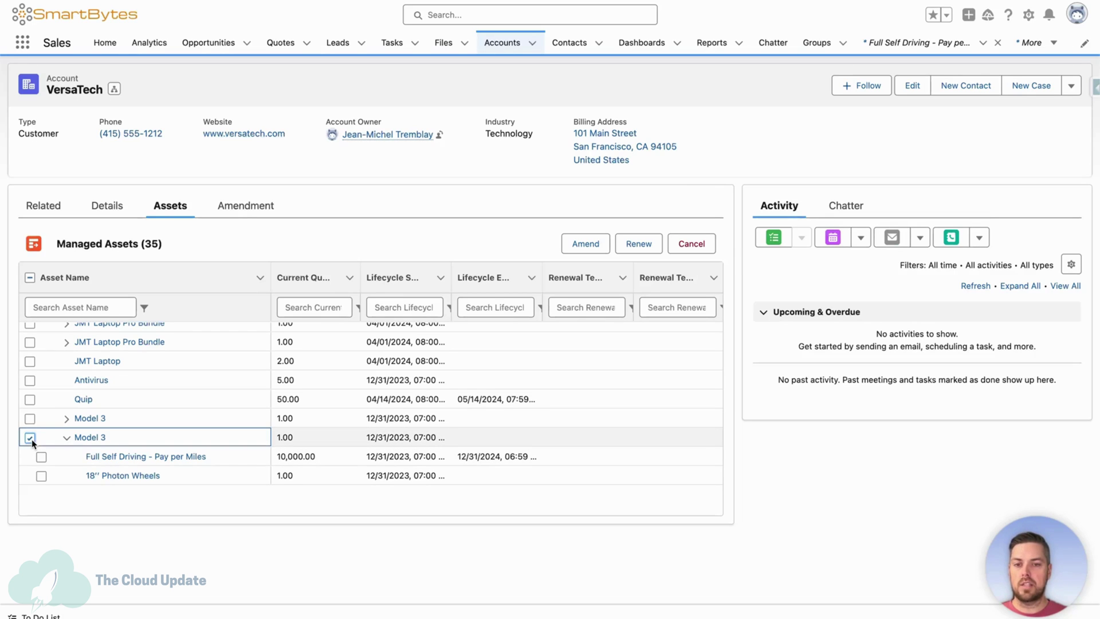
pyautogui.click(567, 245)
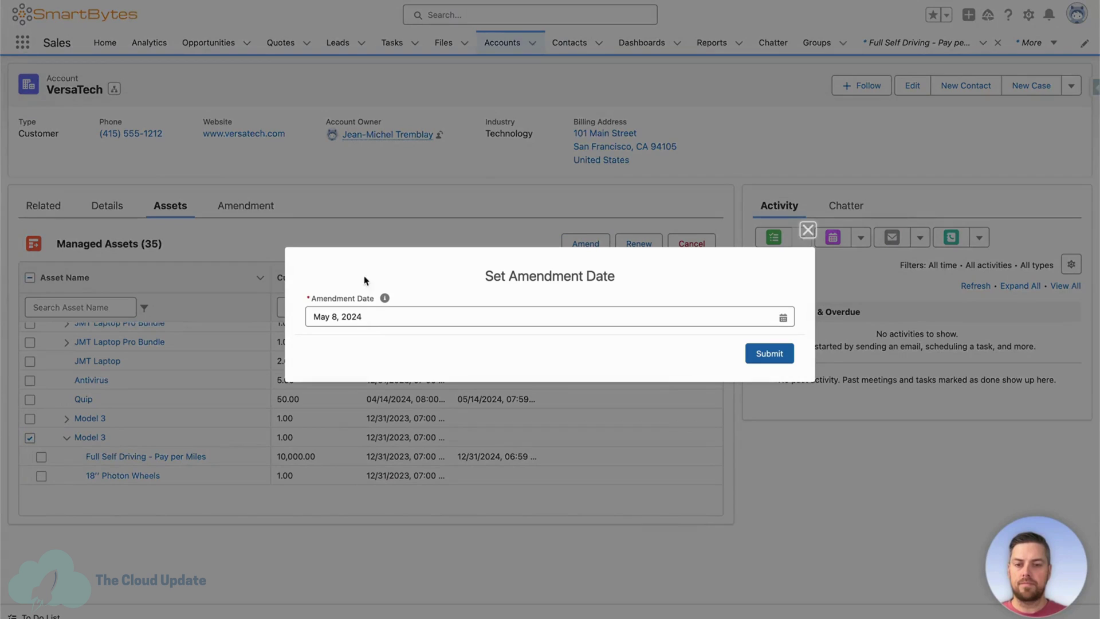
pyautogui.click(762, 354)
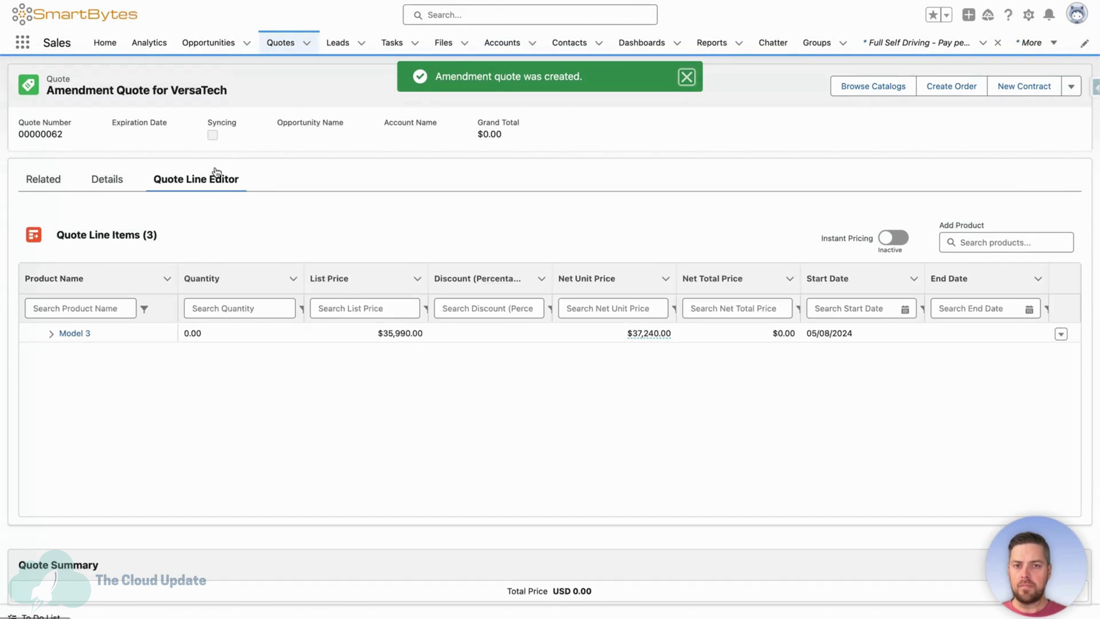
# Expand Model 3 and set the Full Self Driving quantity to 5000, saving the quote at $1,368.94.
pyautogui.click(686, 77)
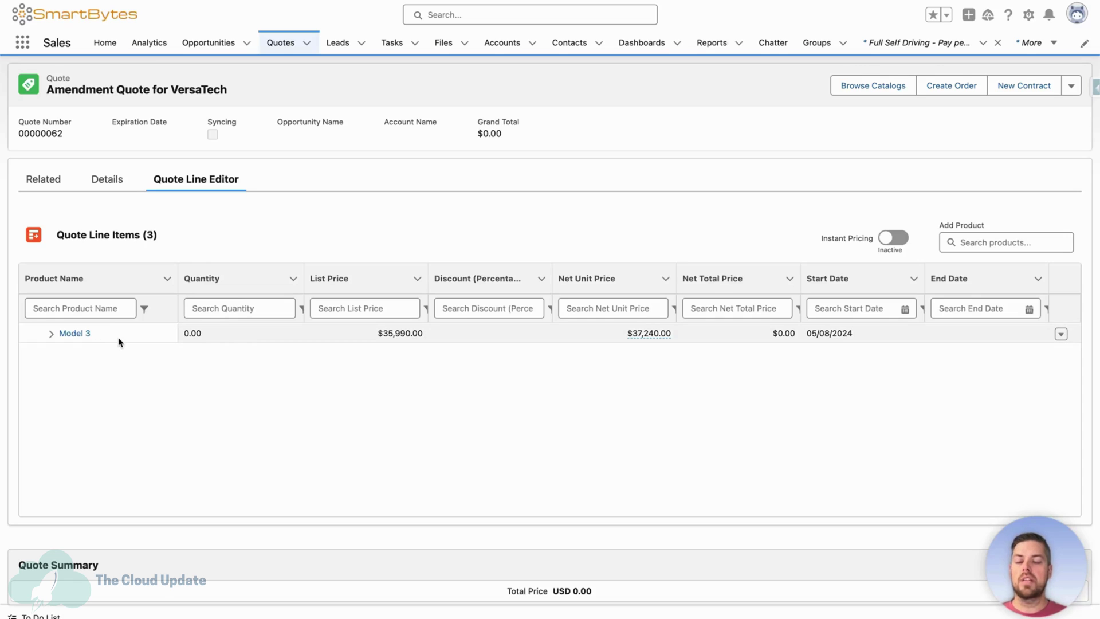
pyautogui.click(51, 333)
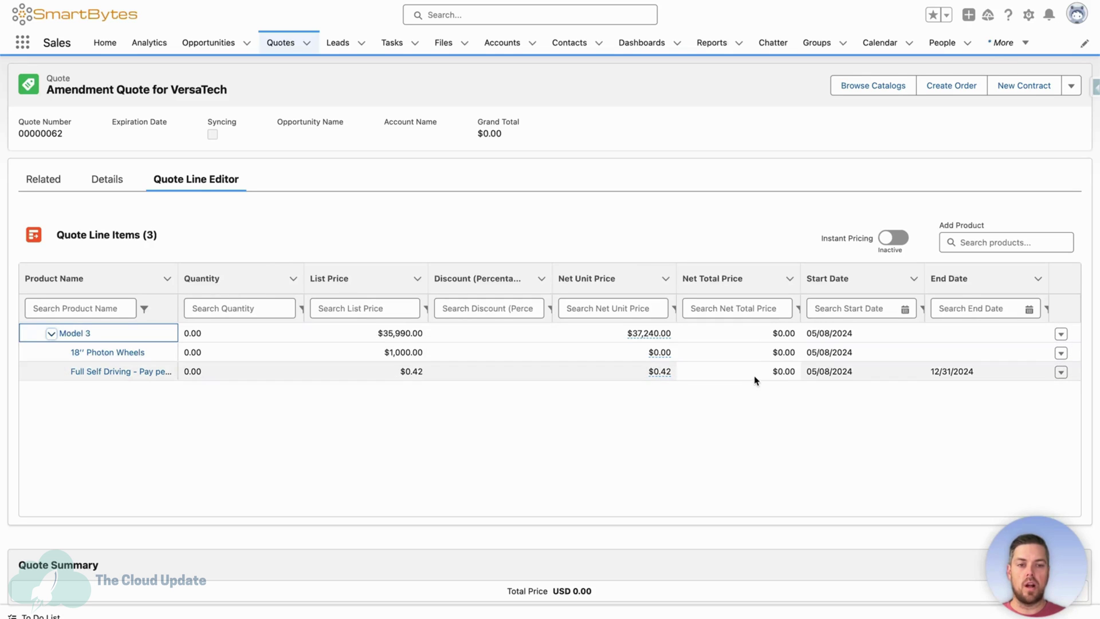
pyautogui.click(857, 372)
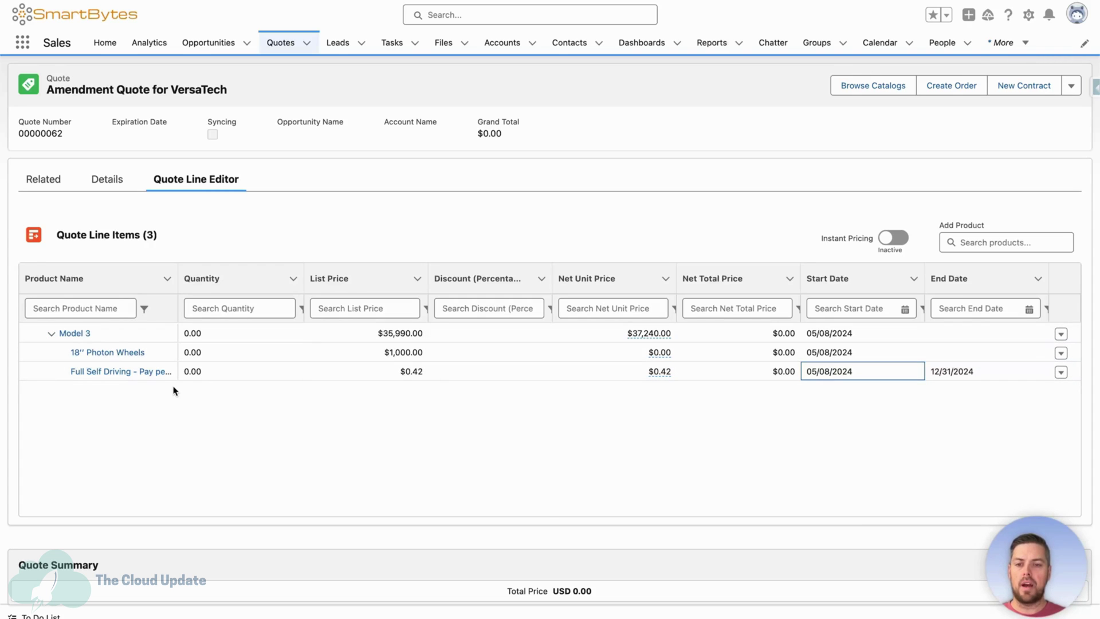
pyautogui.click(226, 373)
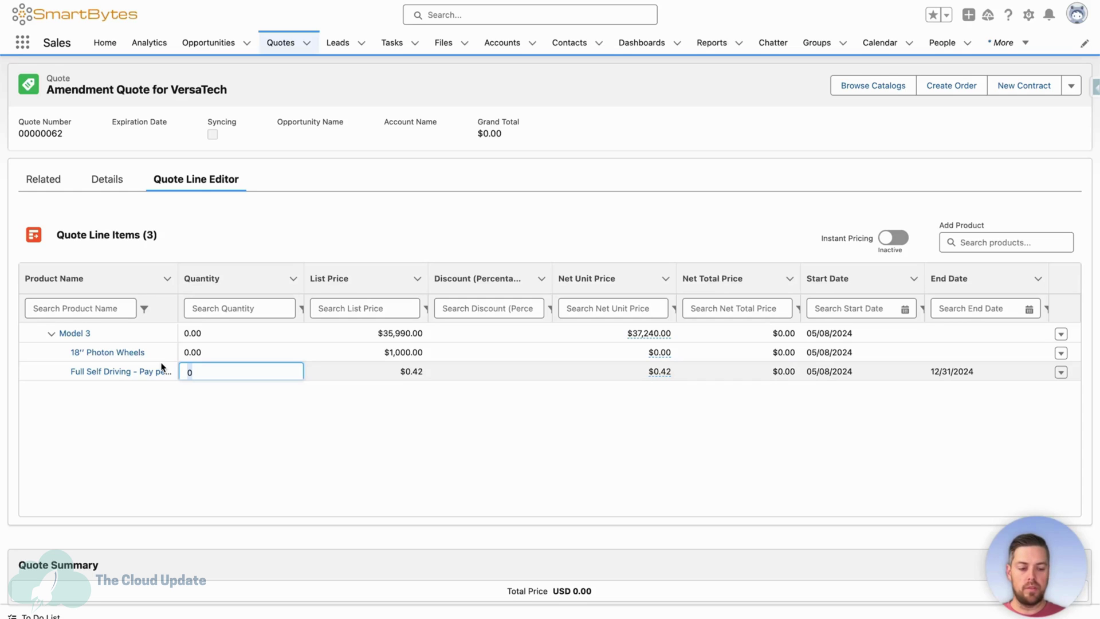
pyautogui.write('5000')
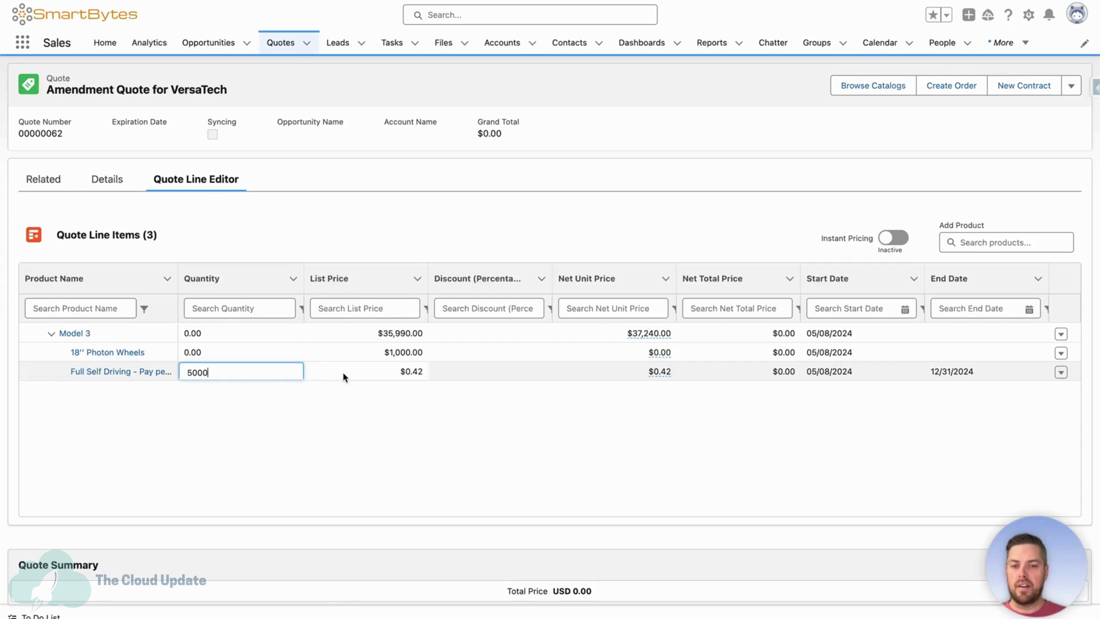
pyautogui.click(344, 377)
pyautogui.click(585, 502)
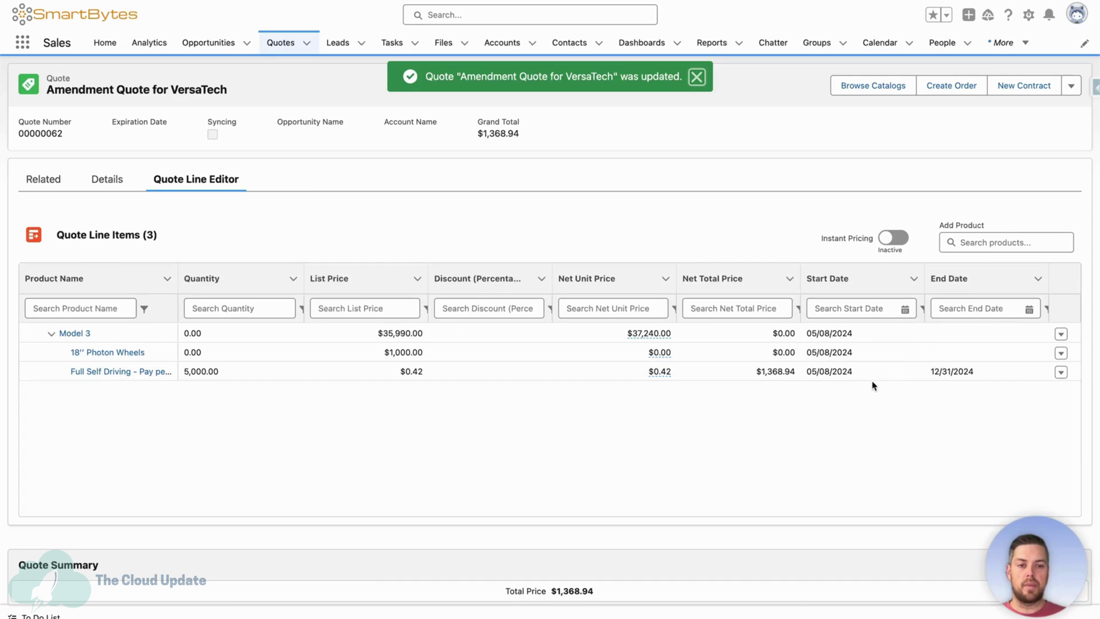
pyautogui.click(736, 372)
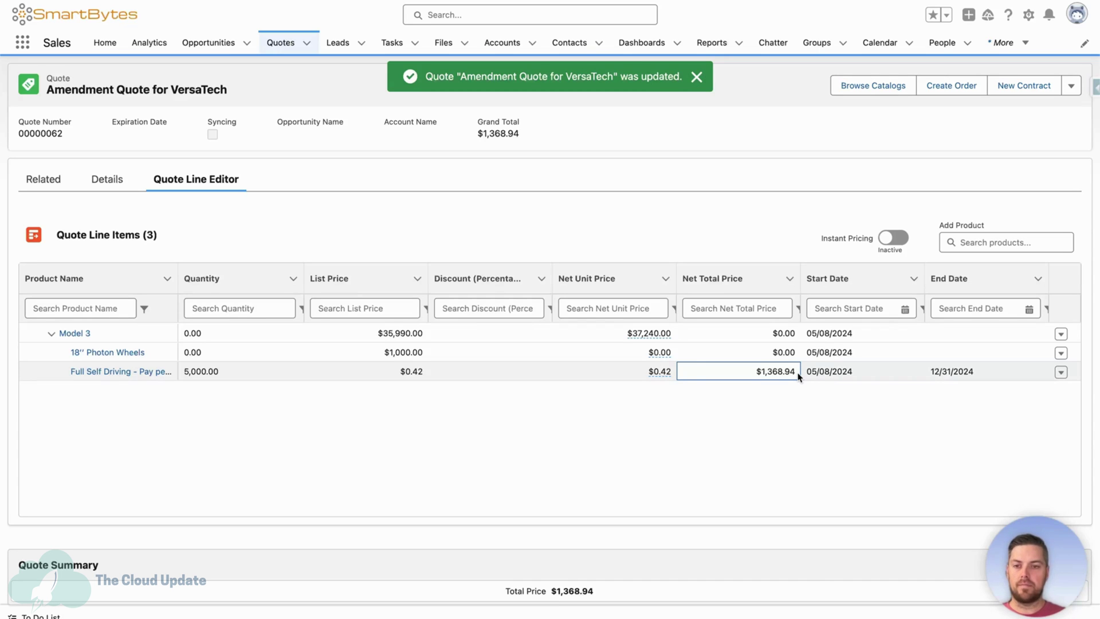
pyautogui.click(697, 77)
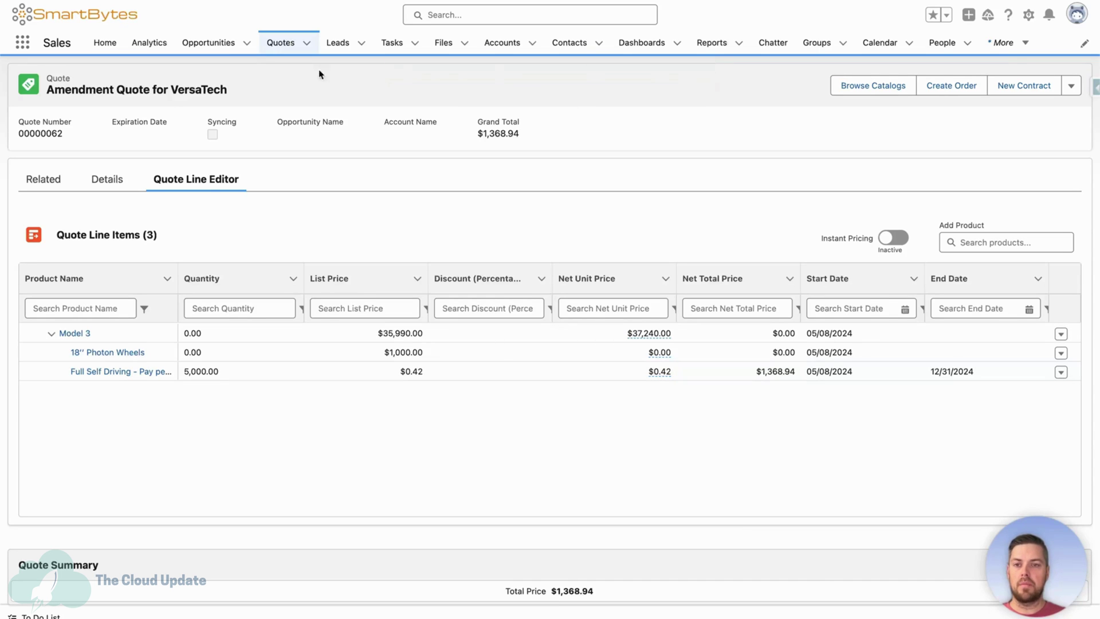
# Create and open the $1,368.94 amendment order, expand Model 3, and mark it Activated.
pyautogui.click(952, 88)
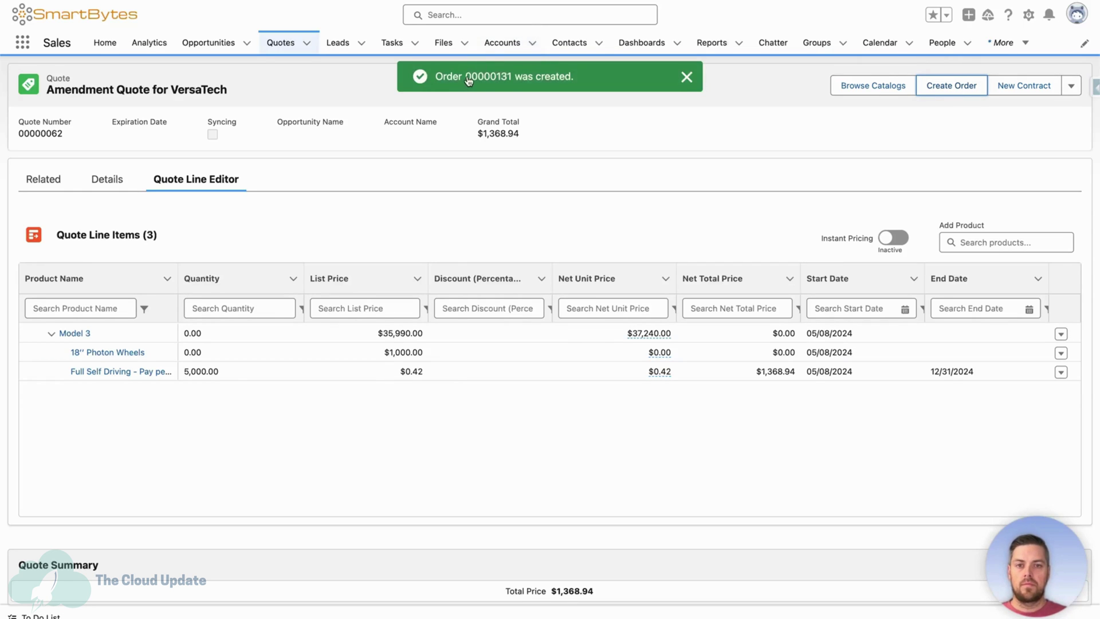
pyautogui.click(474, 78)
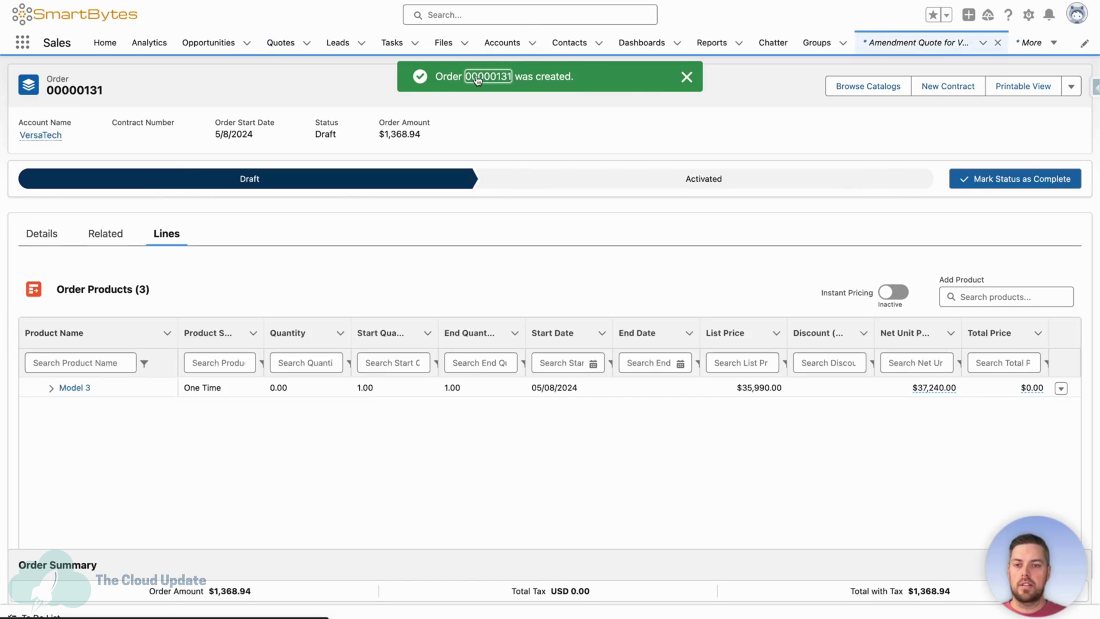
pyautogui.click(683, 79)
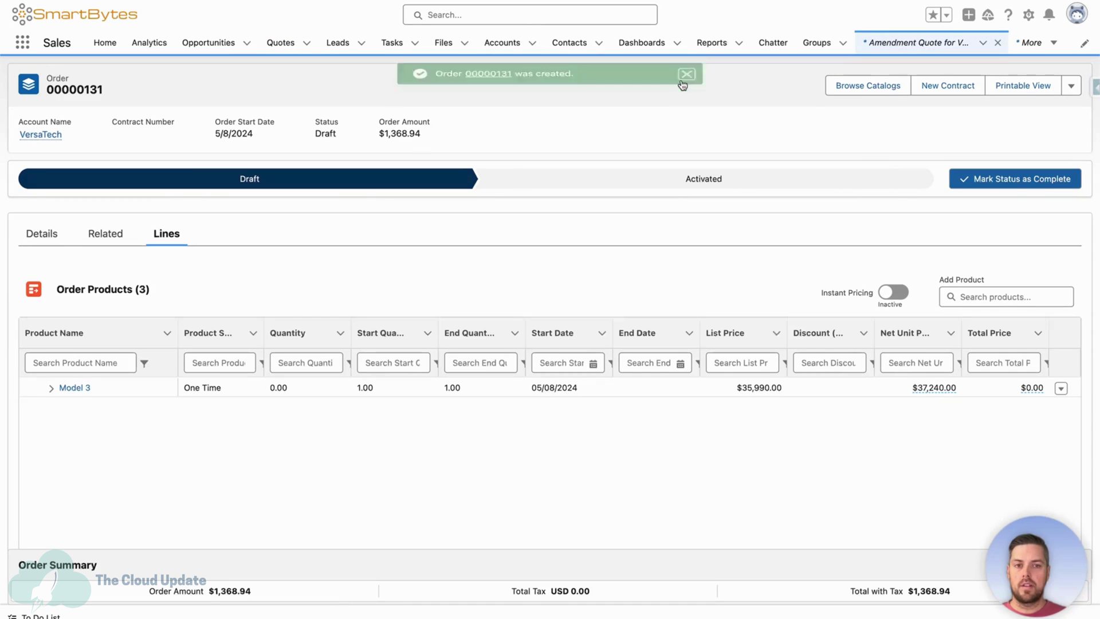
pyautogui.click(51, 388)
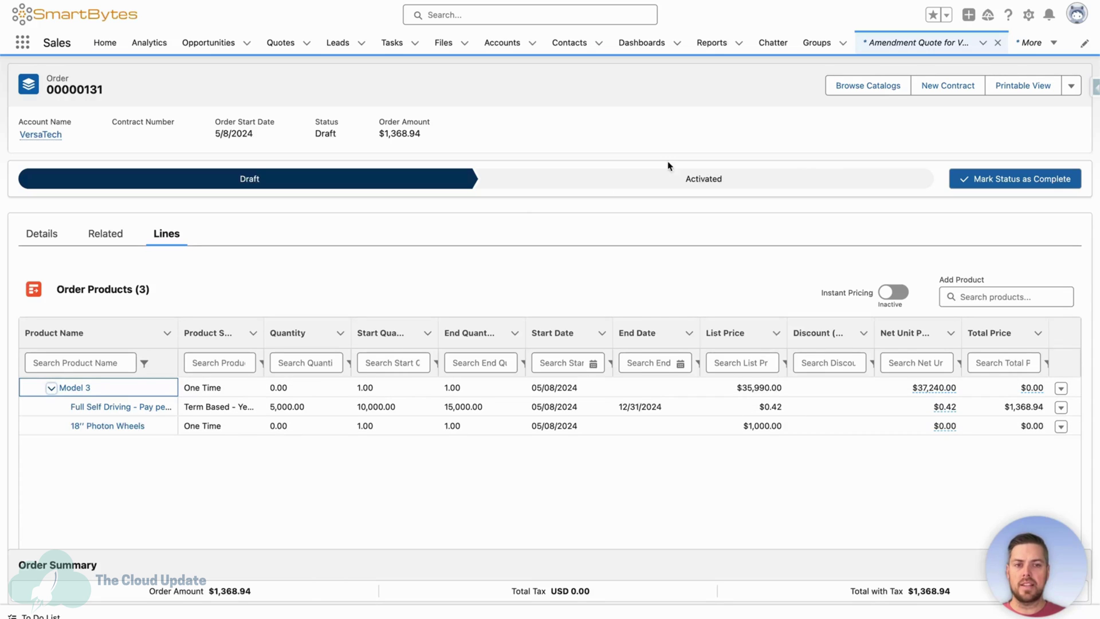
pyautogui.click(693, 180)
pyautogui.click(1014, 179)
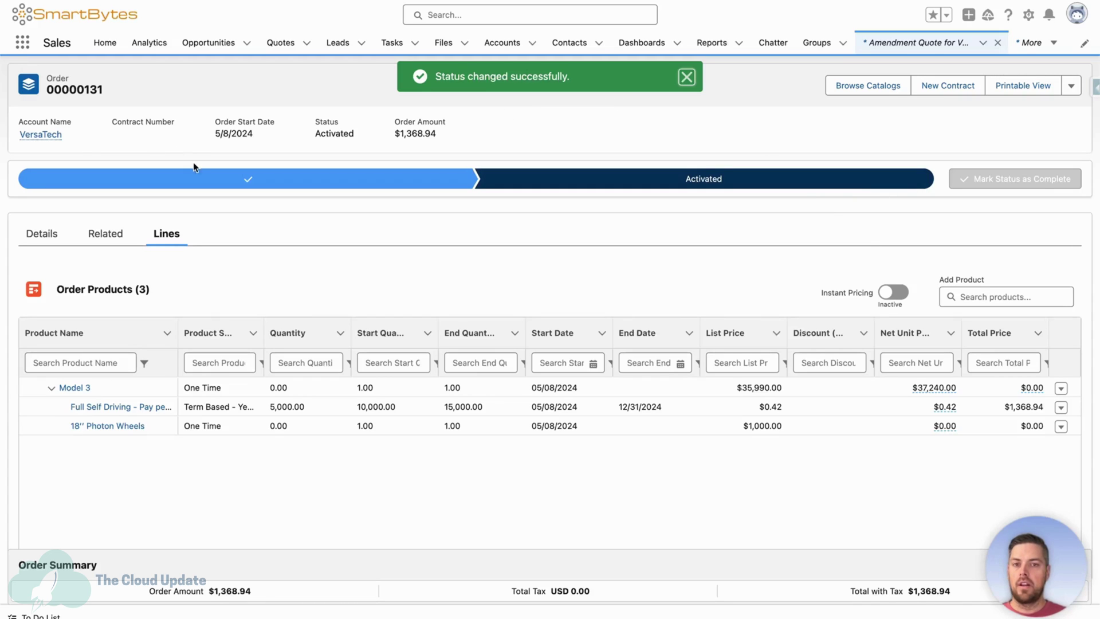
# Open VersaTech's Full Self Driving asset, now 15,000, listing Initial Sale and the 5,000 upsell.
pyautogui.click(39, 135)
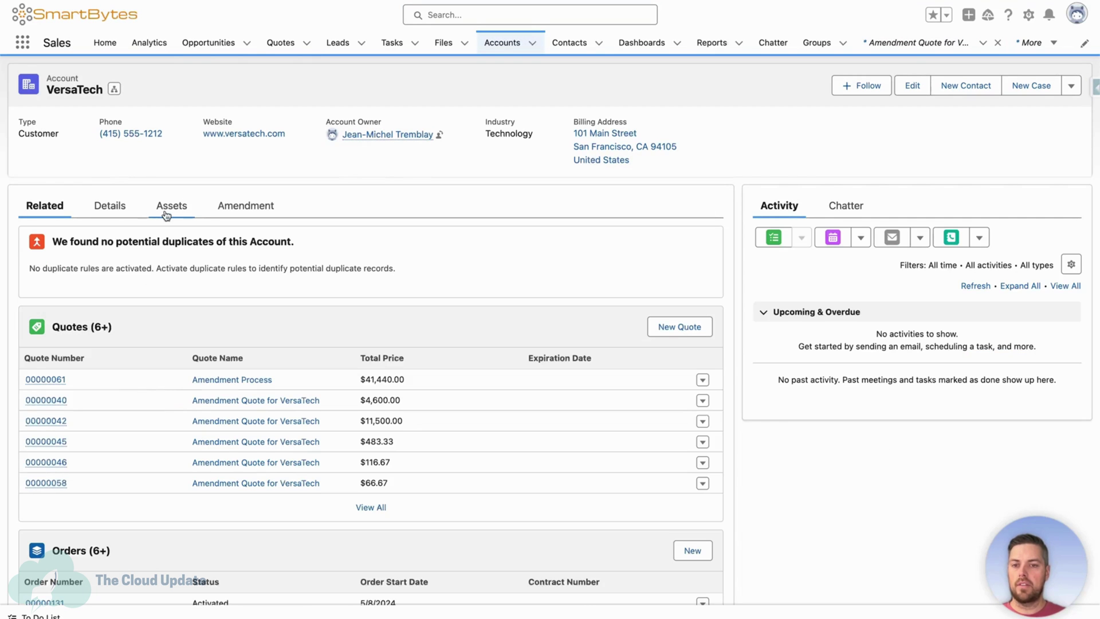
pyautogui.click(164, 218)
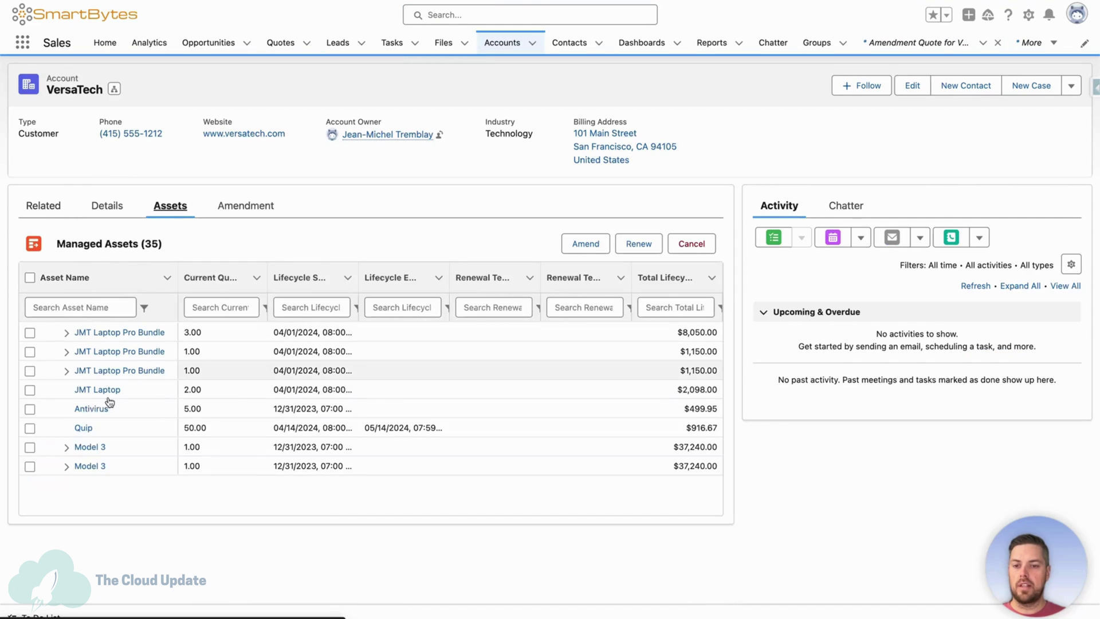
pyautogui.click(65, 465)
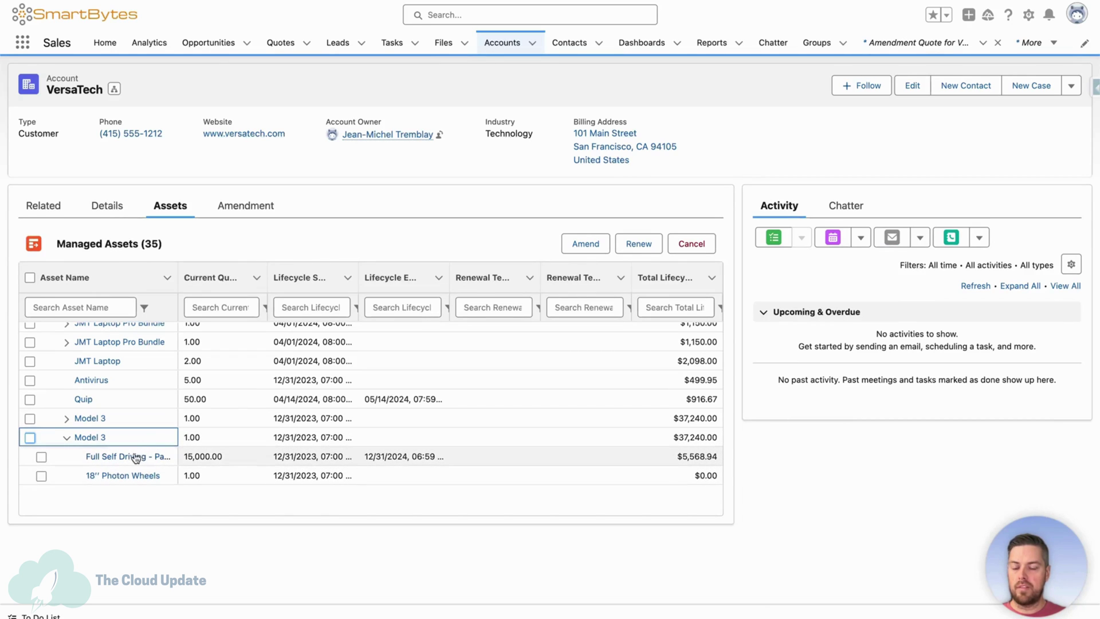
pyautogui.click(185, 459)
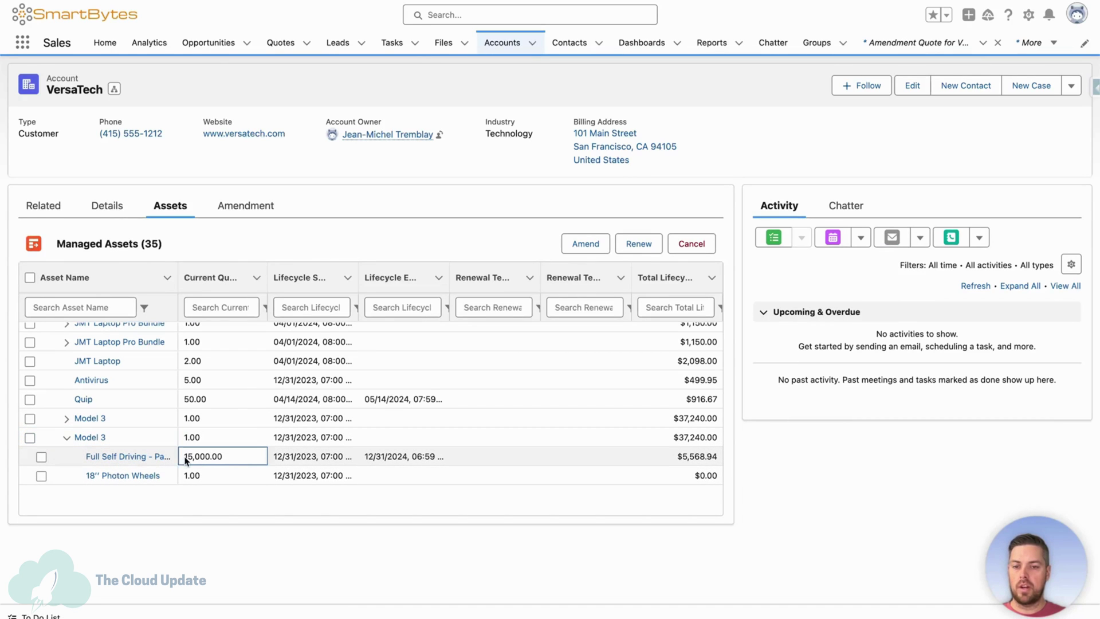
pyautogui.click(137, 457)
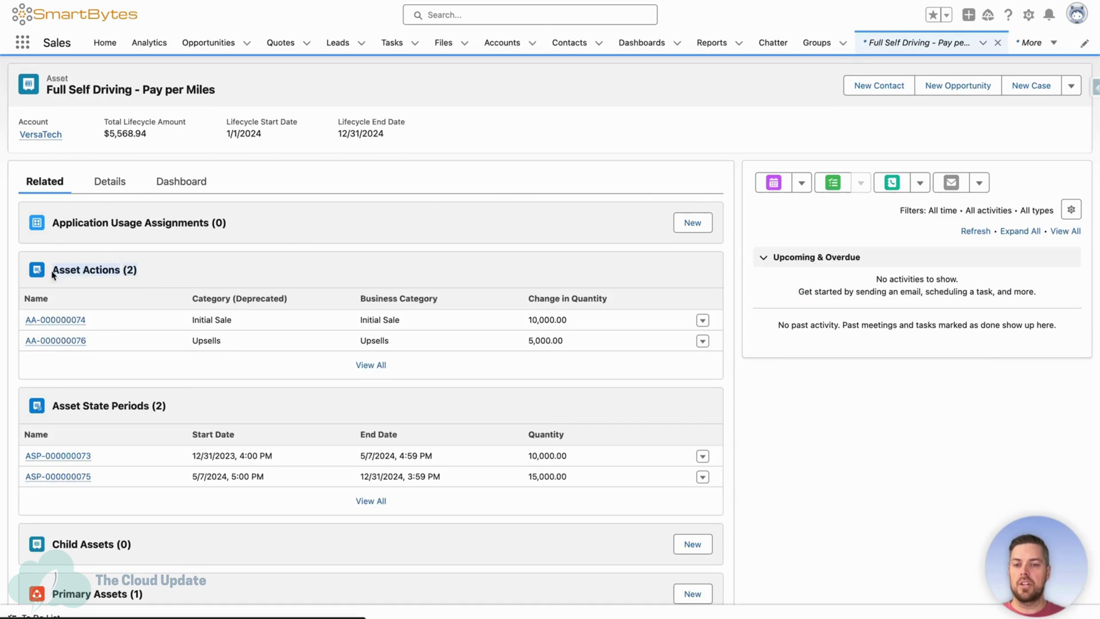
pyautogui.moveTo(207, 318); pyautogui.dragTo(191, 319)
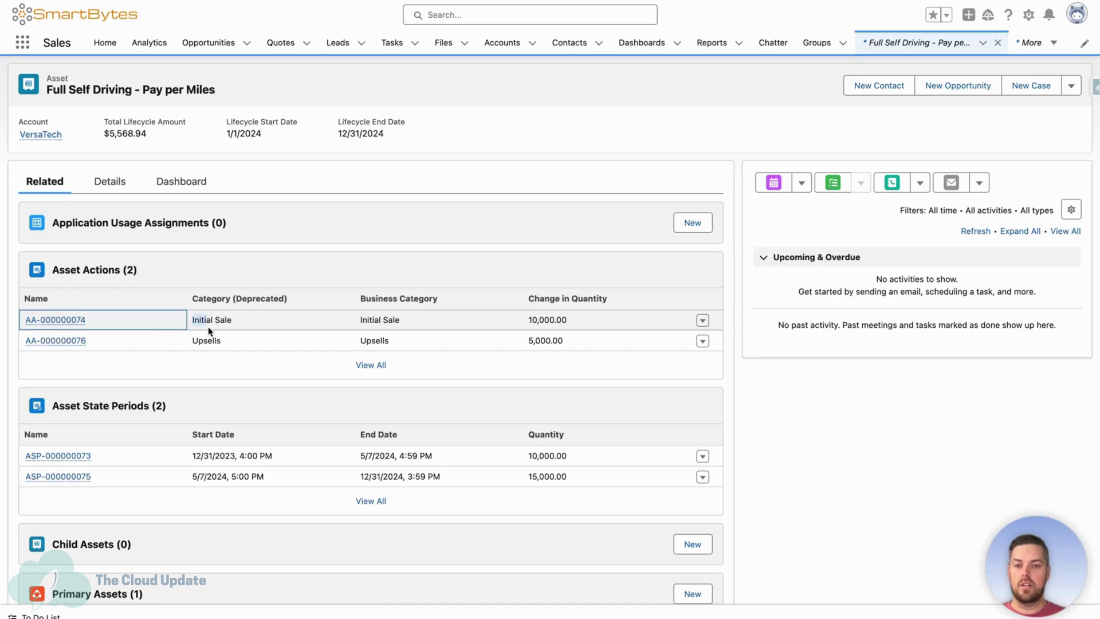
pyautogui.click(559, 341)
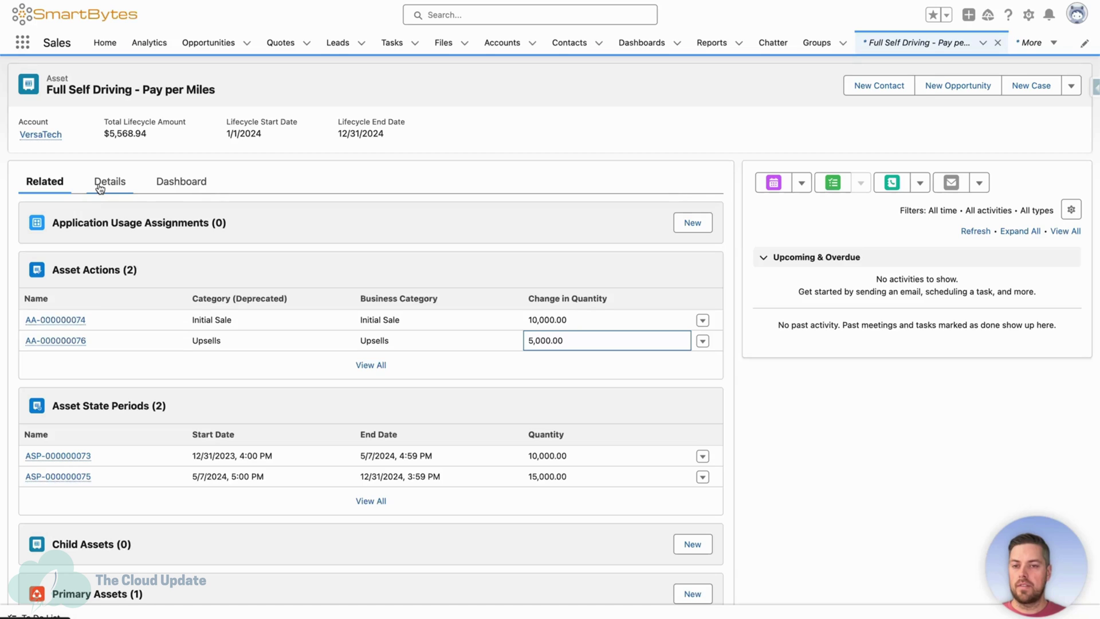
# Inspect the dashboard's Quantity chart, then view the MRR changes showing the $175.00 upsell.
pyautogui.click(182, 184)
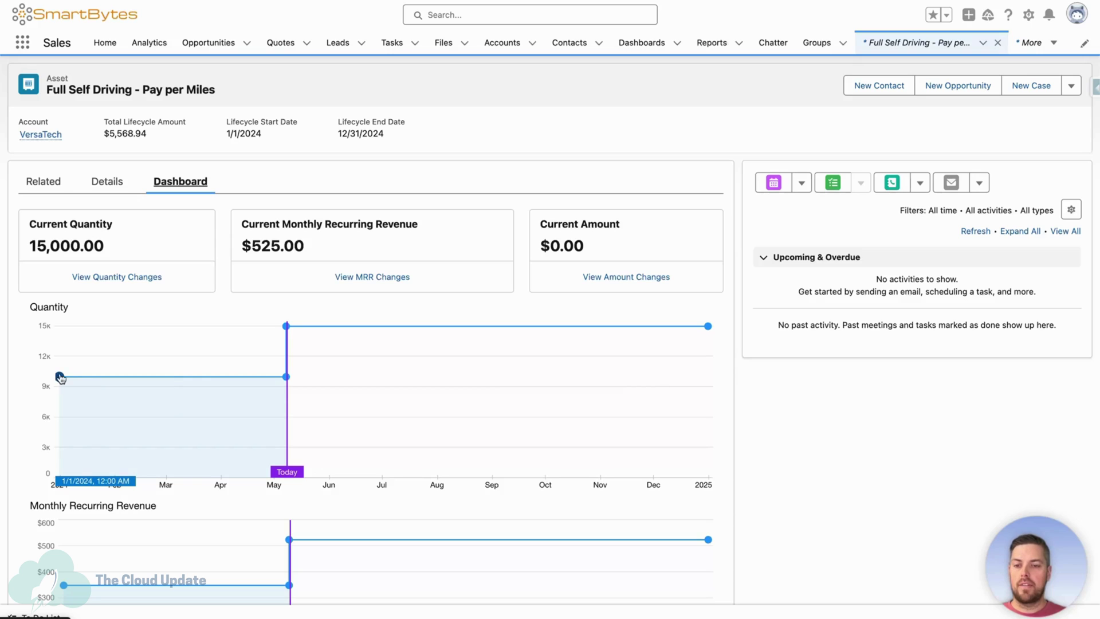
pyautogui.moveTo(60, 378)
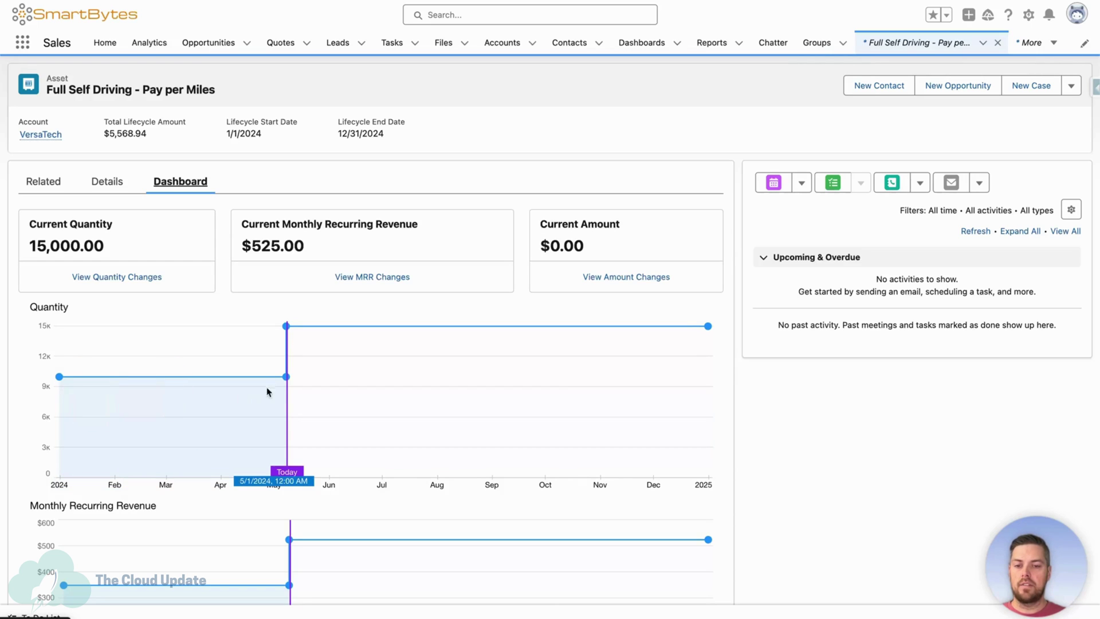
pyautogui.moveTo(286, 378)
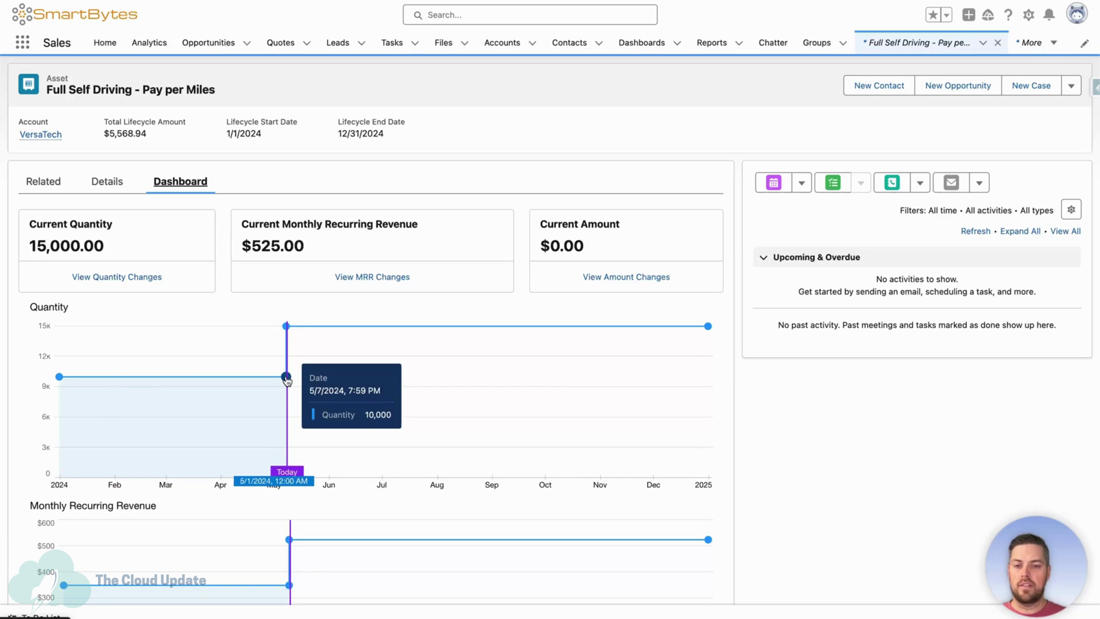
pyautogui.moveTo(286, 328)
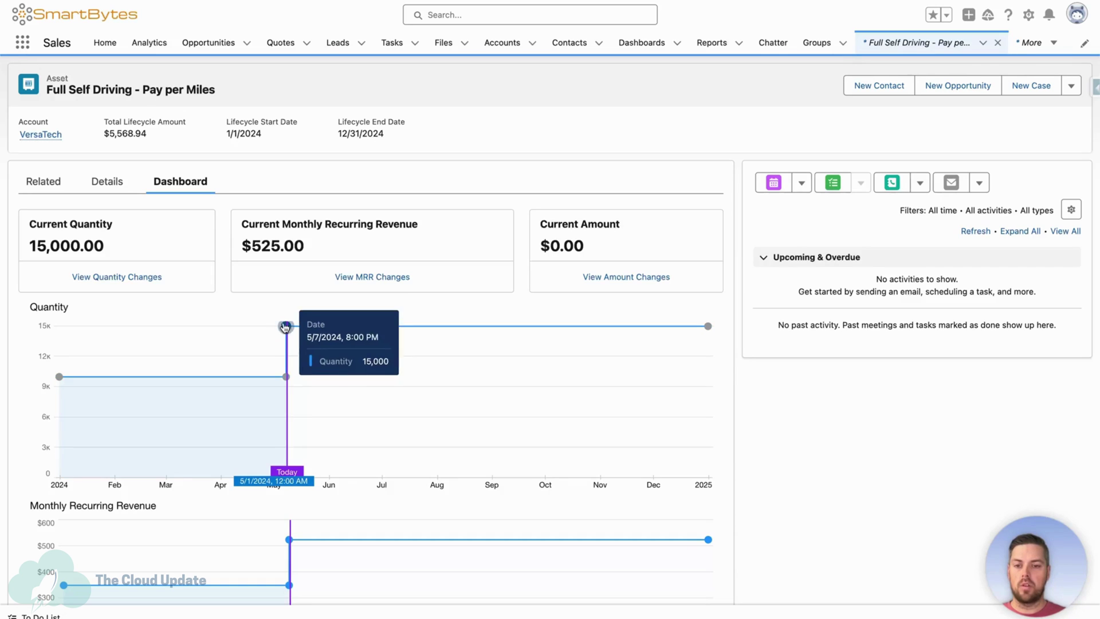
pyautogui.scroll(-2, 284, 338)
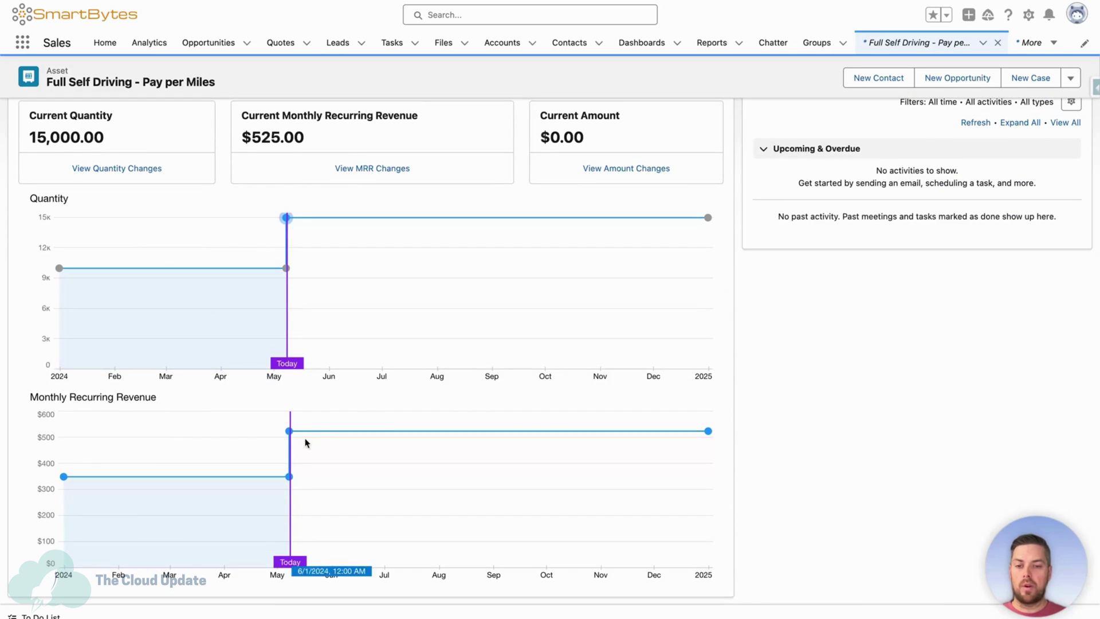
pyautogui.scroll(2, 297, 408)
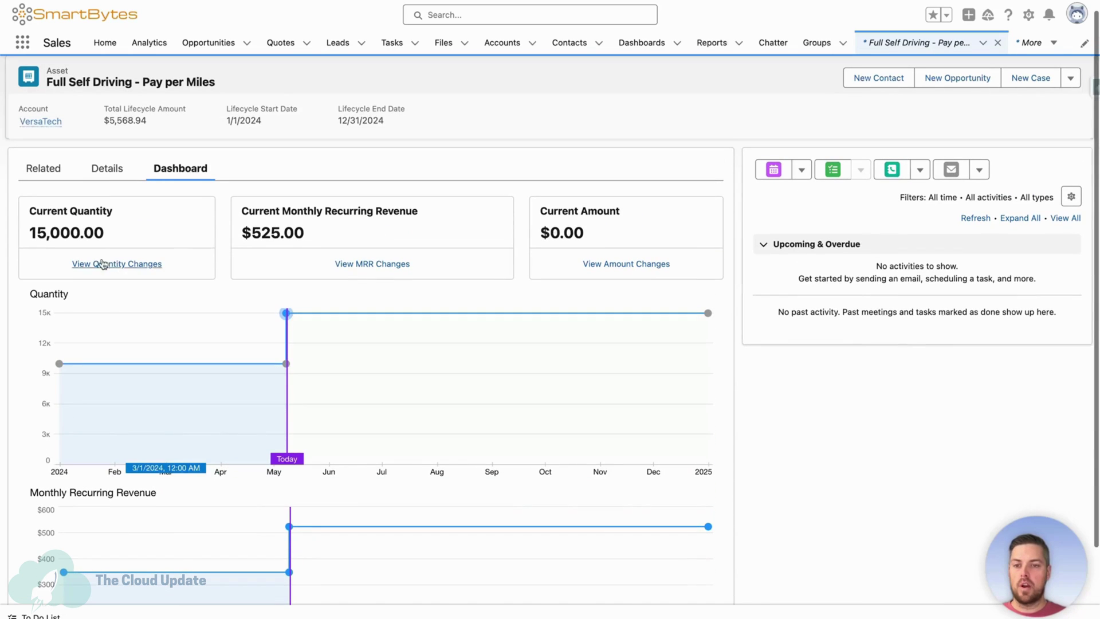
pyautogui.click(361, 266)
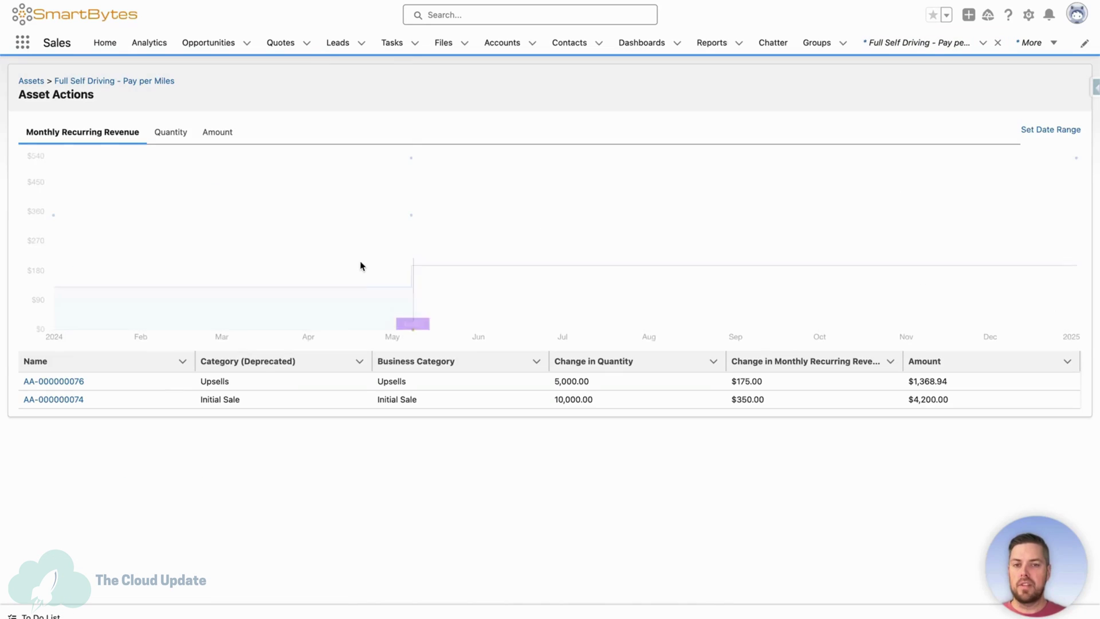